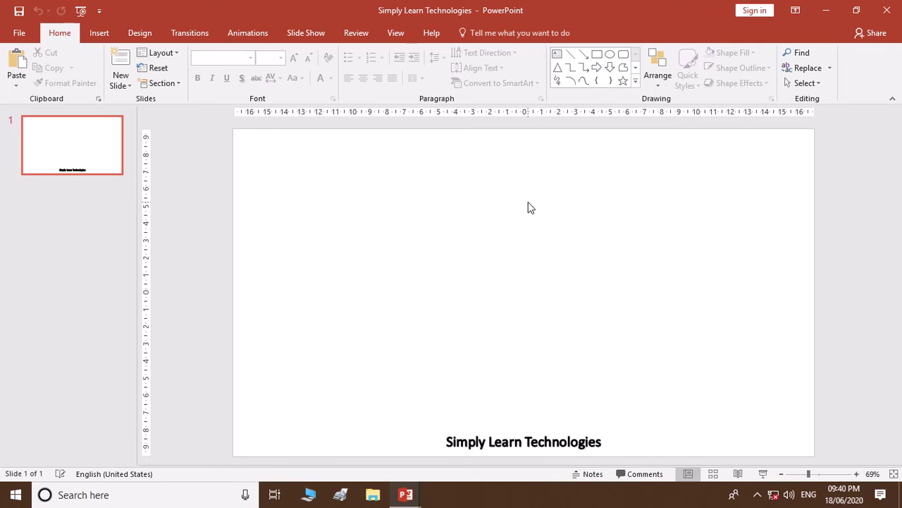
Duplicate slide 1 five times to make six identical slides, then reselect slide 1
right_click(72, 145)
click(99, 234)
right_click(61, 154)
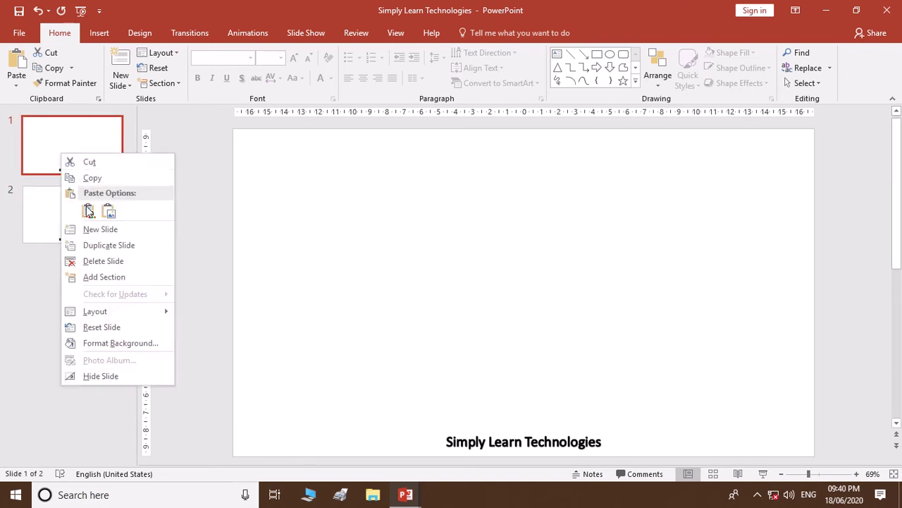
click(106, 246)
right_click(75, 151)
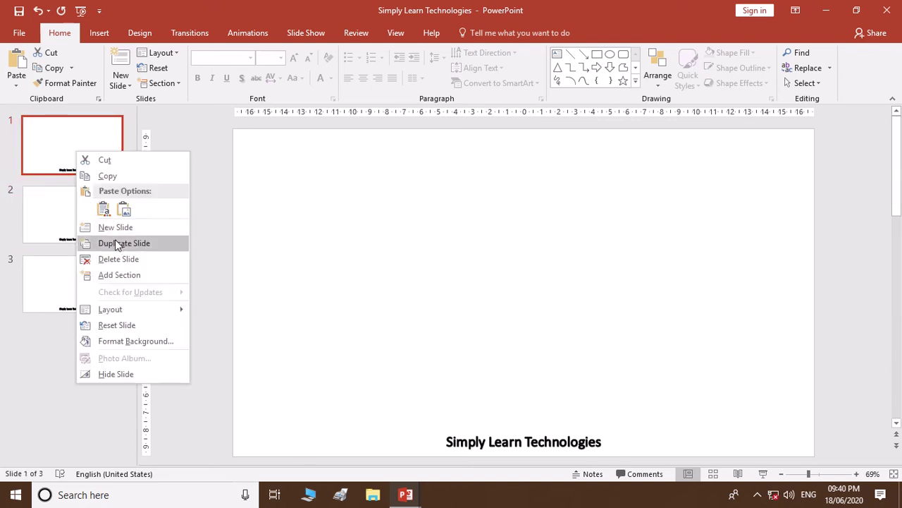
click(109, 245)
right_click(77, 147)
click(113, 240)
right_click(75, 151)
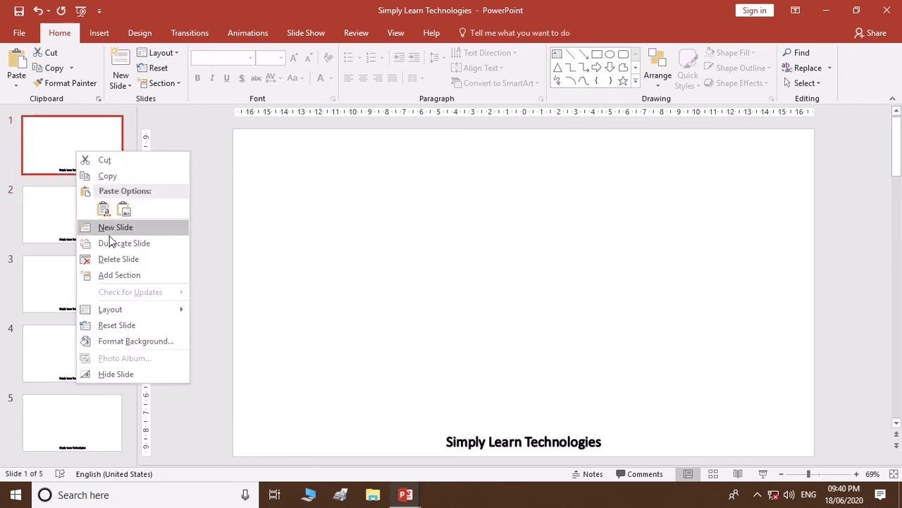
click(112, 245)
click(105, 162)
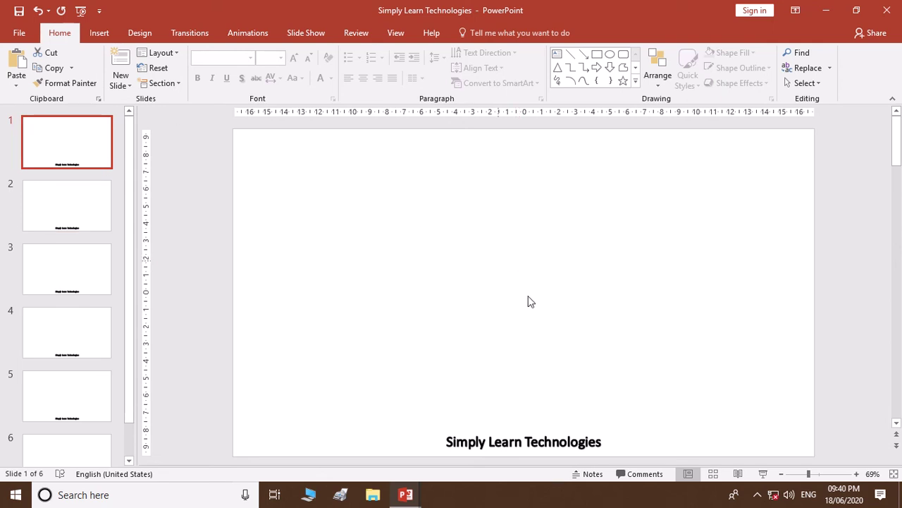
Insert a 5x5 table on slide 1 and move it lower on the slide
click(98, 33)
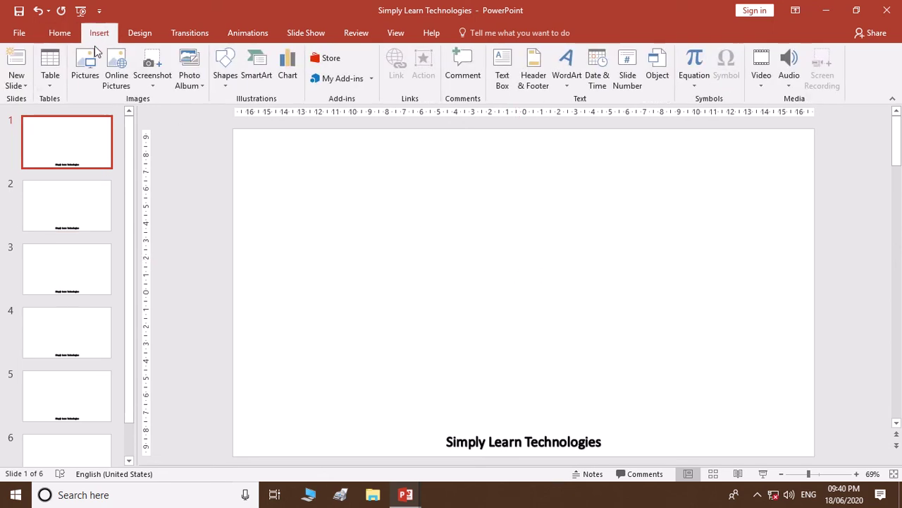
click(50, 83)
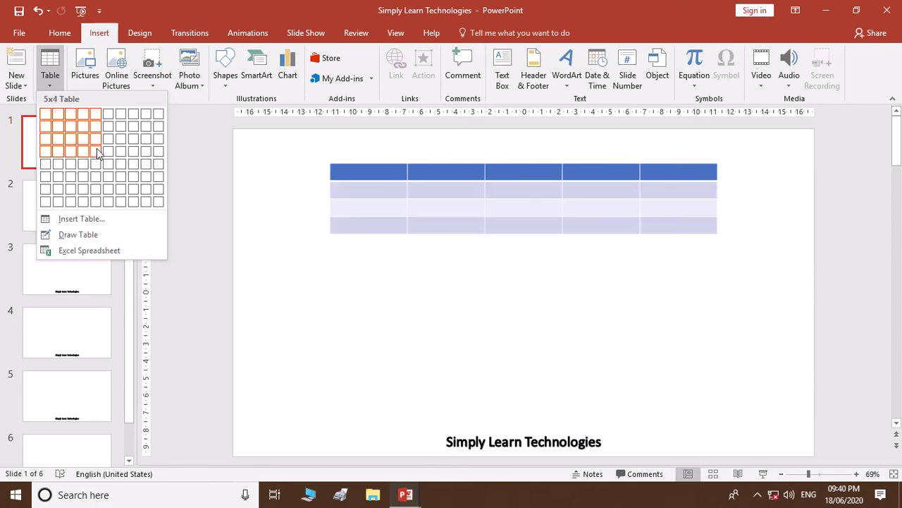
click(98, 162)
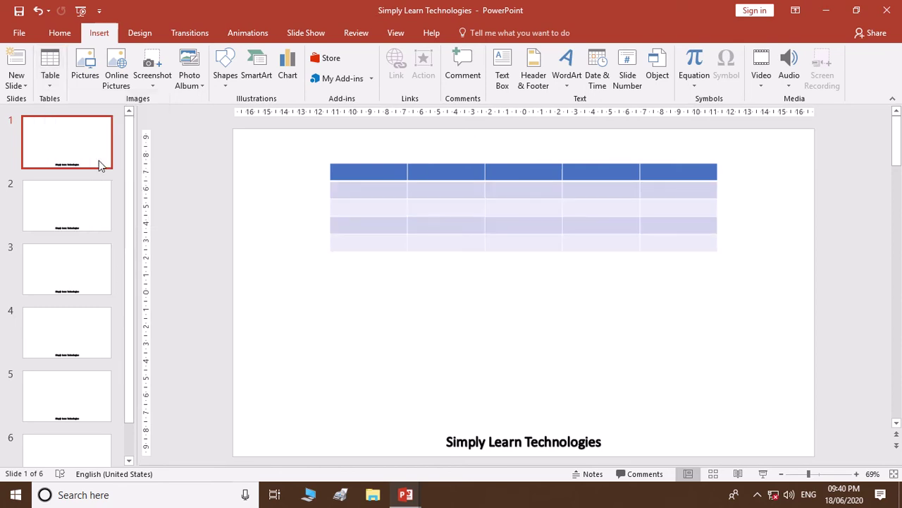
drag(485, 164, 489, 199)
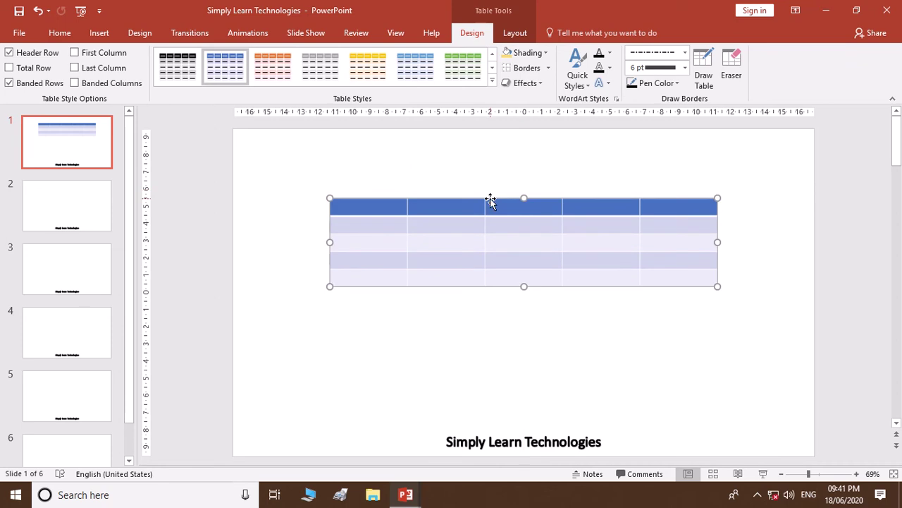
On slide 2, insert a 4x3 table and drag it lower
click(83, 205)
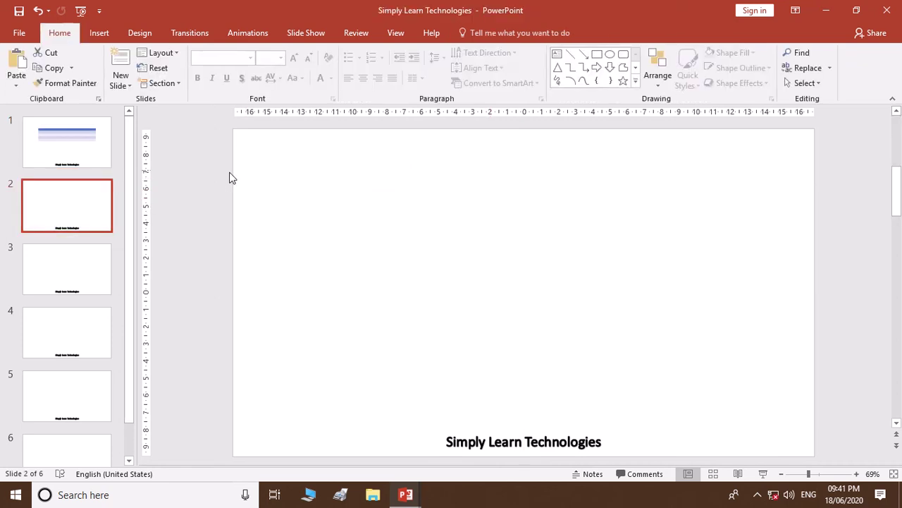
click(97, 33)
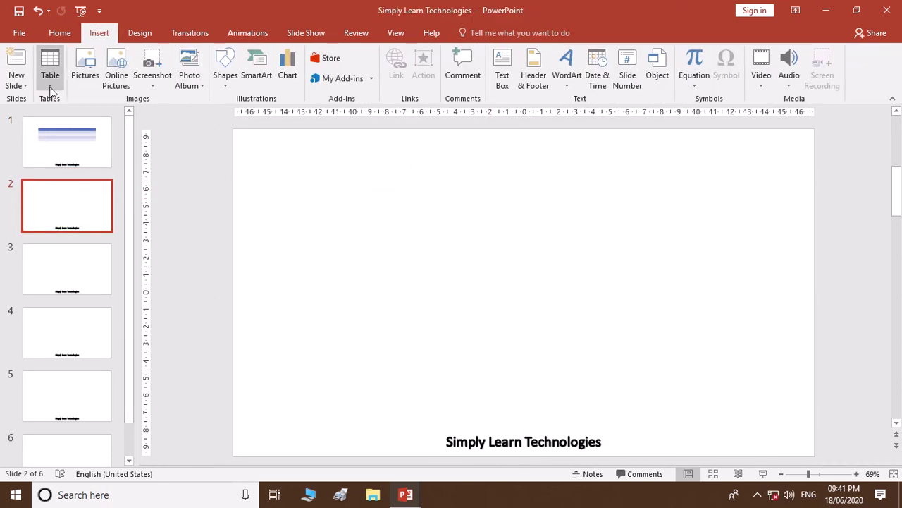
click(49, 65)
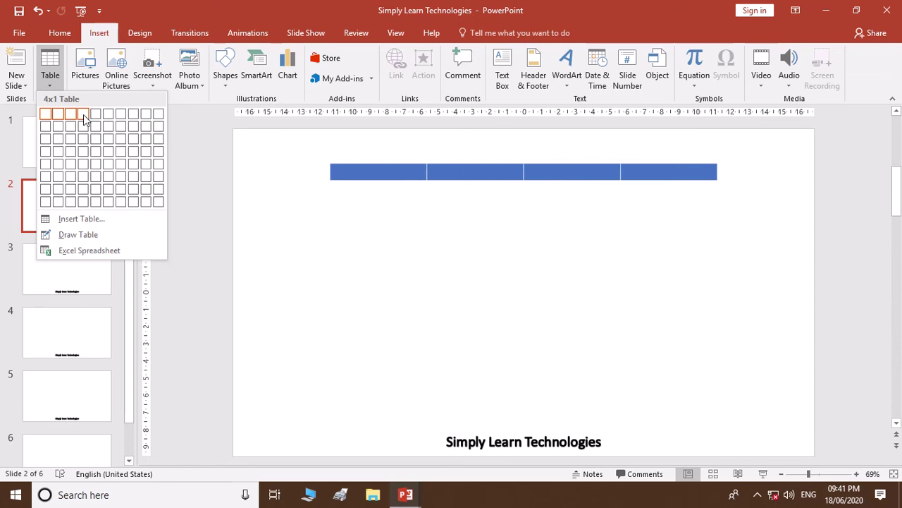
click(85, 140)
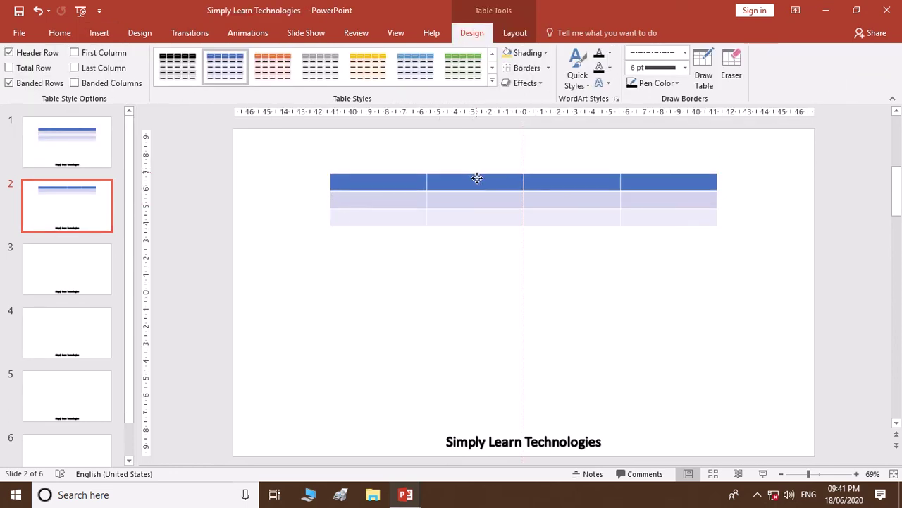
drag(476, 164, 477, 206)
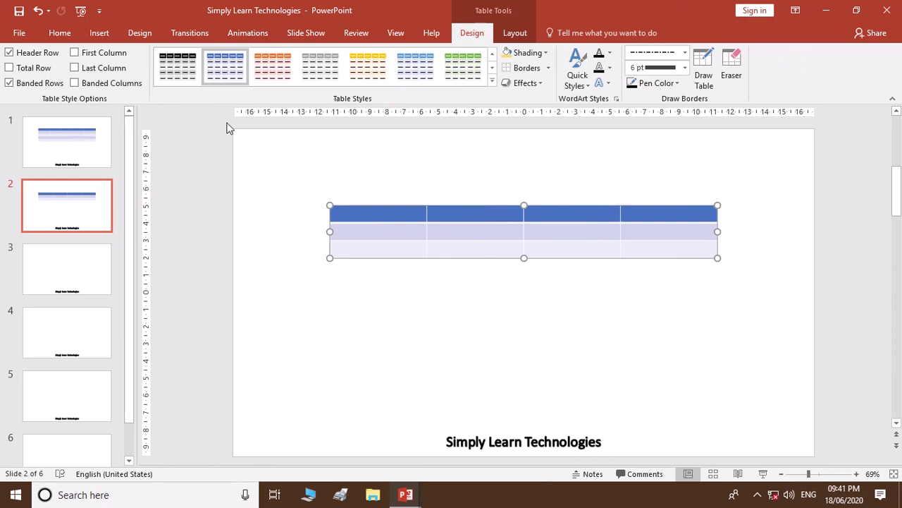
On slide 3, insert a 2x8 table and drag it lower
click(92, 268)
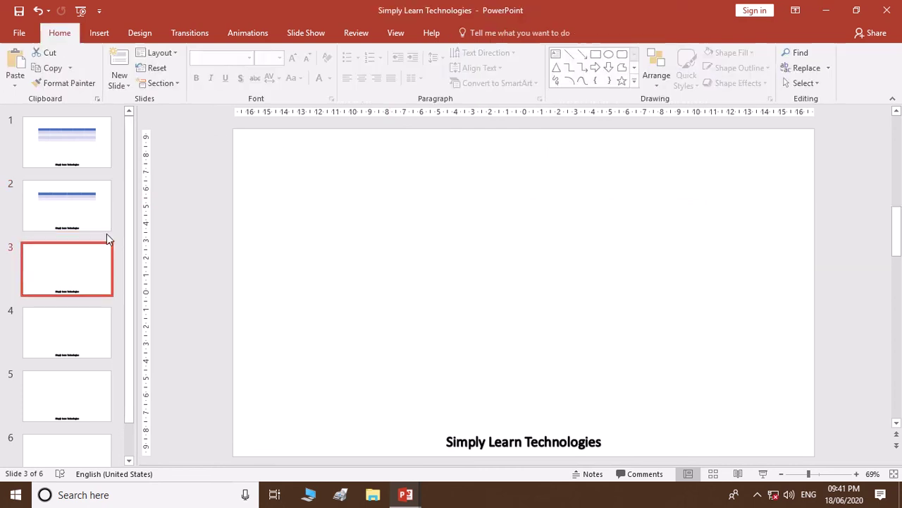
click(99, 33)
click(49, 79)
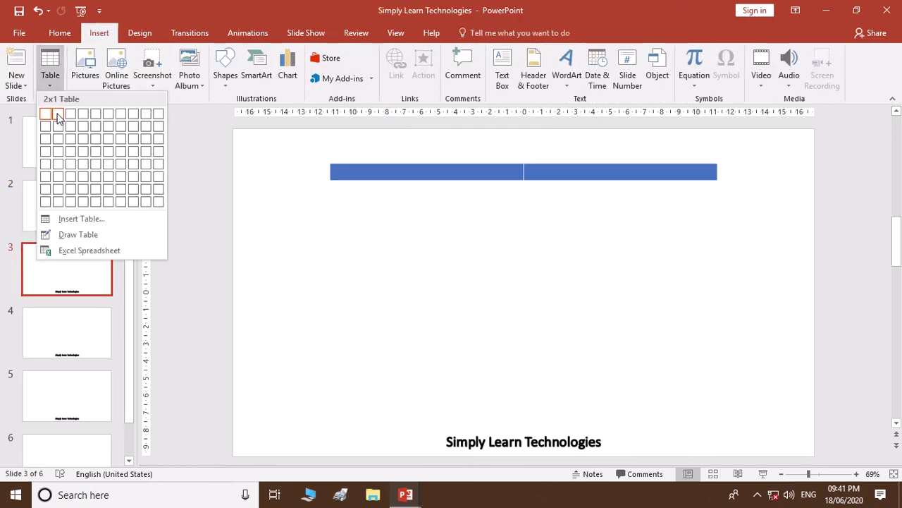
click(60, 204)
drag(486, 167, 493, 208)
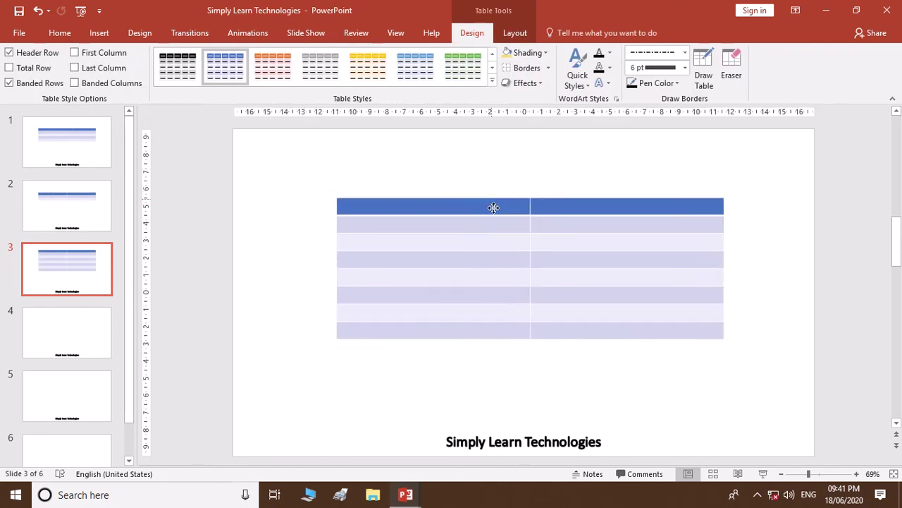
On slide 4, insert a 10x8 table, drag it lower, and return to slide 1
click(106, 345)
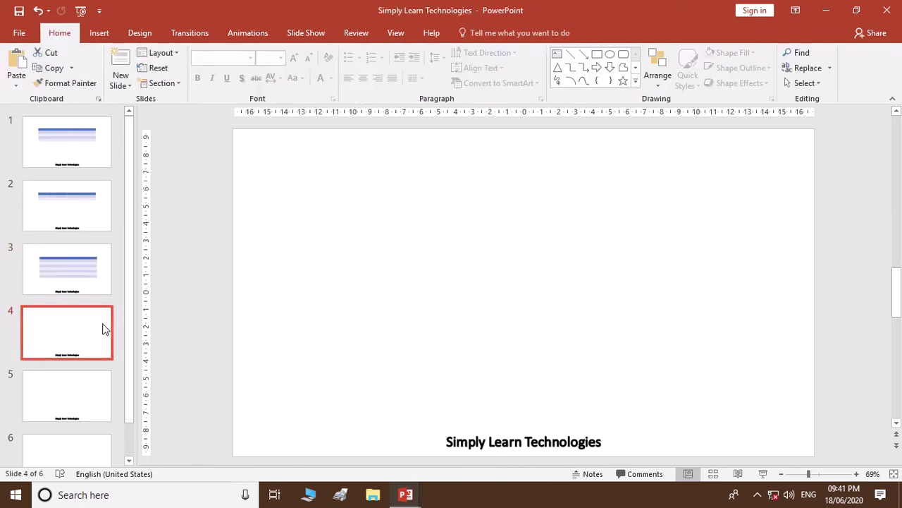
click(96, 33)
click(52, 81)
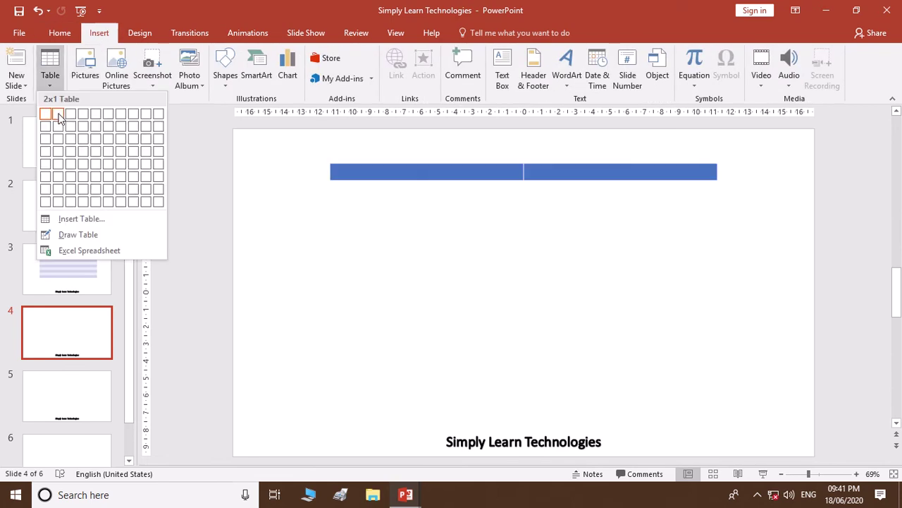
click(160, 204)
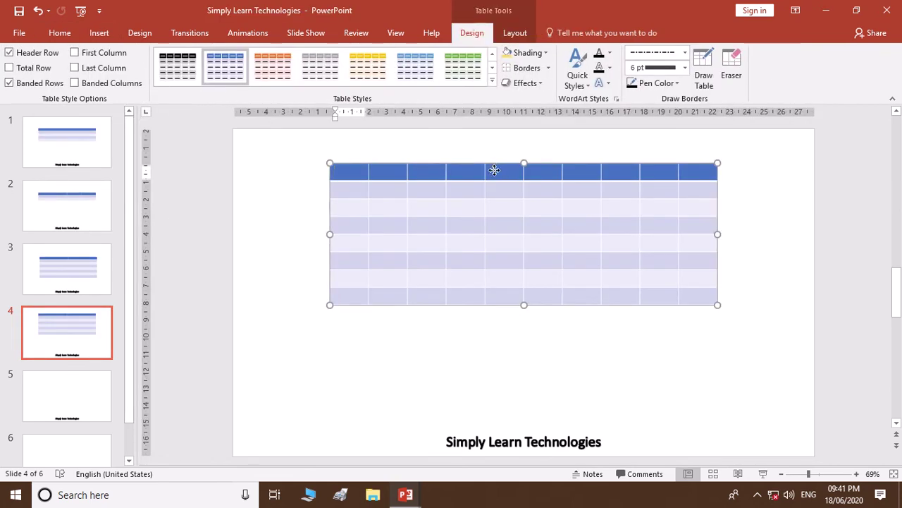
drag(494, 170, 494, 209)
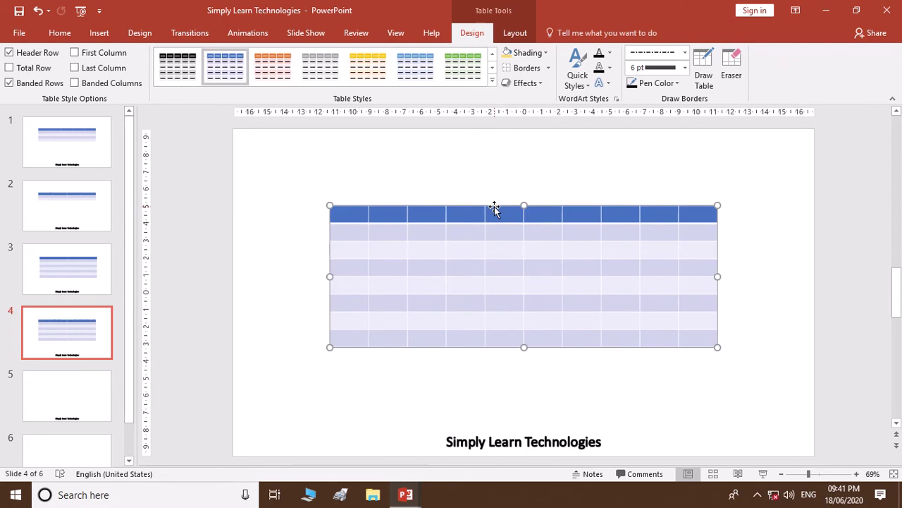
click(68, 138)
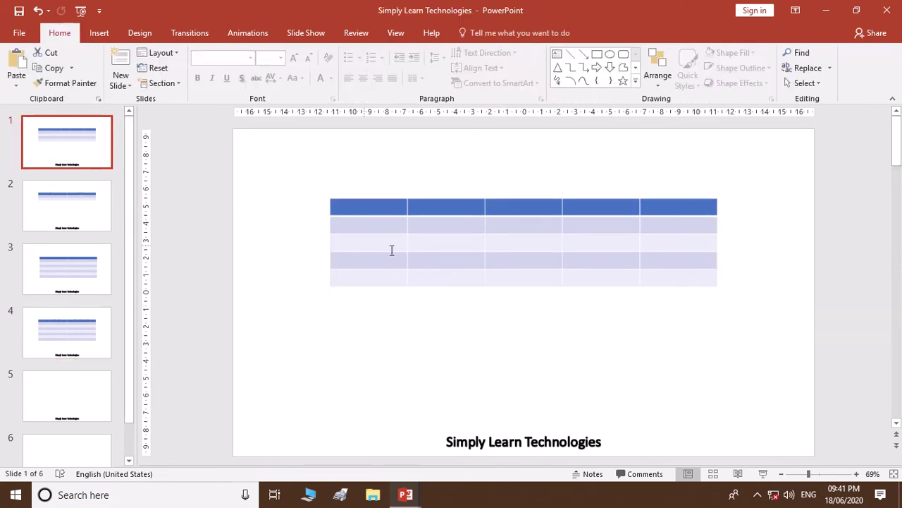
Add two rows to the bottom of the slide 1 table, making it seven rows
click(671, 276)
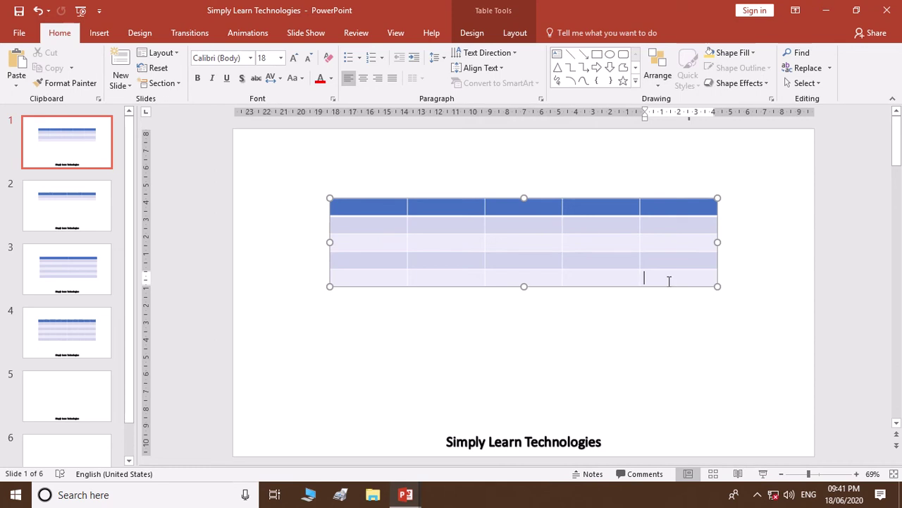
key(Tab)
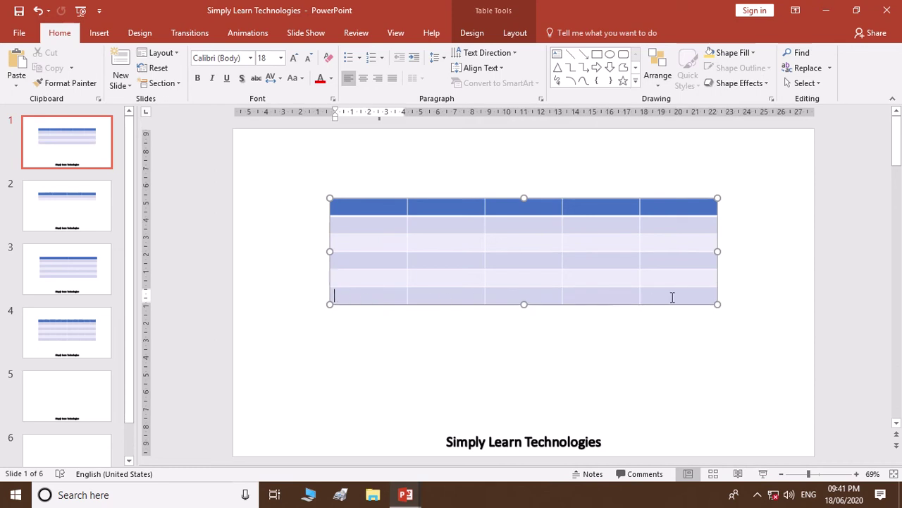
click(673, 302)
key(Tab)
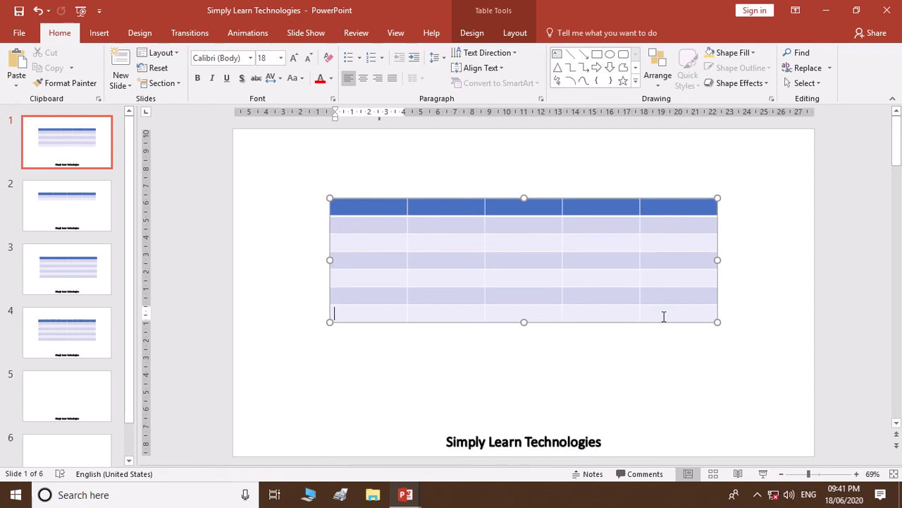
Select the table, show the Table Layout options, and place the caret in the first header cell
click(496, 200)
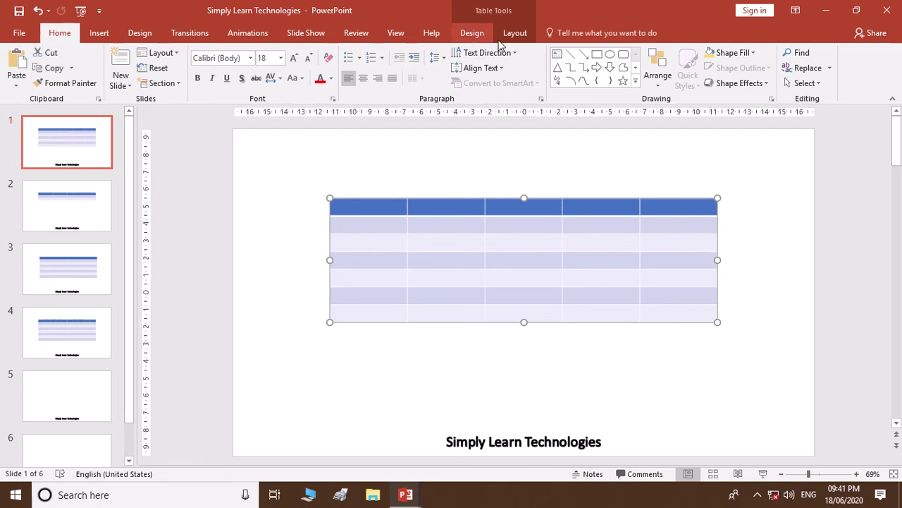
click(521, 165)
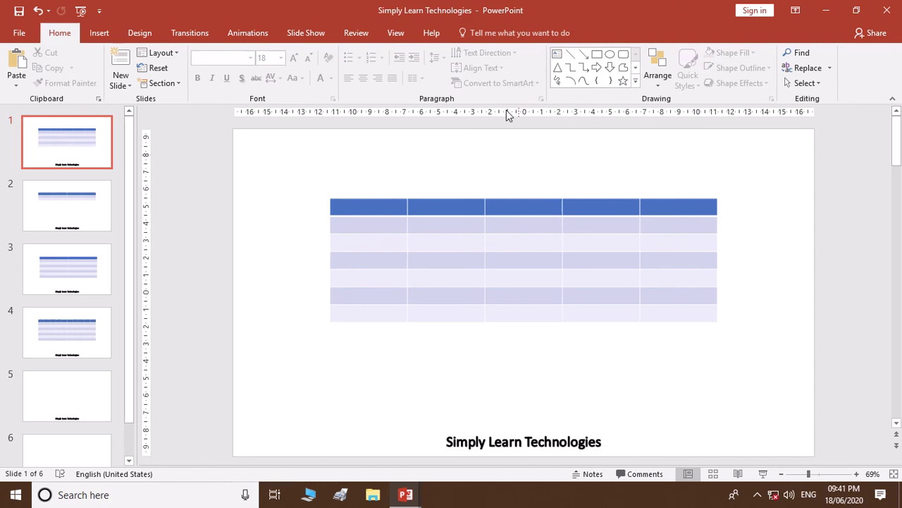
click(513, 200)
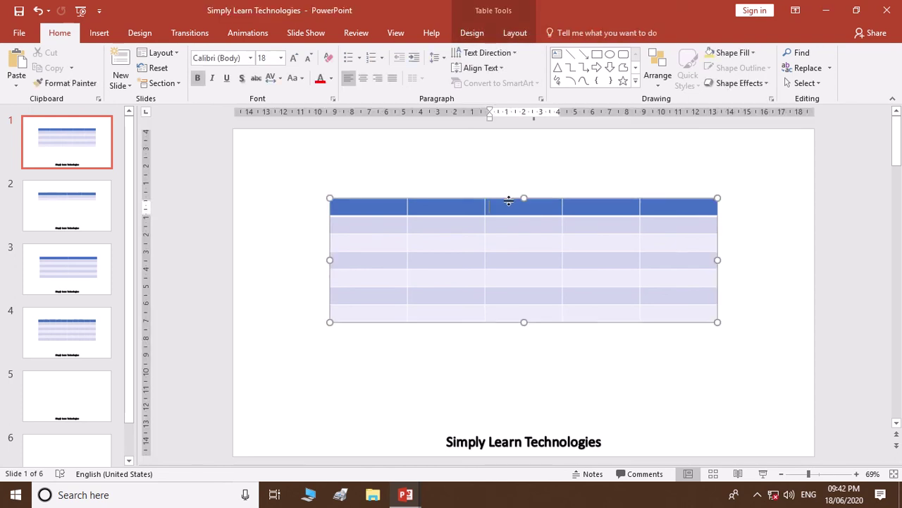
click(509, 202)
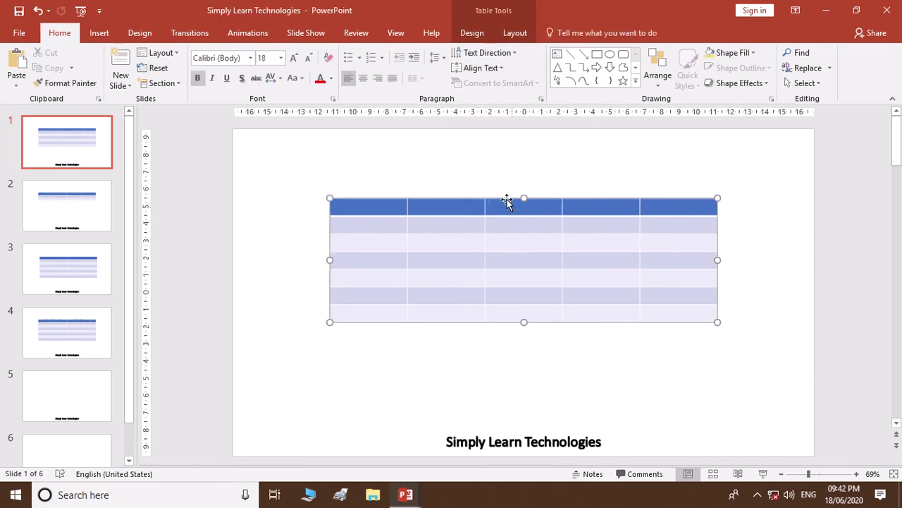
click(514, 34)
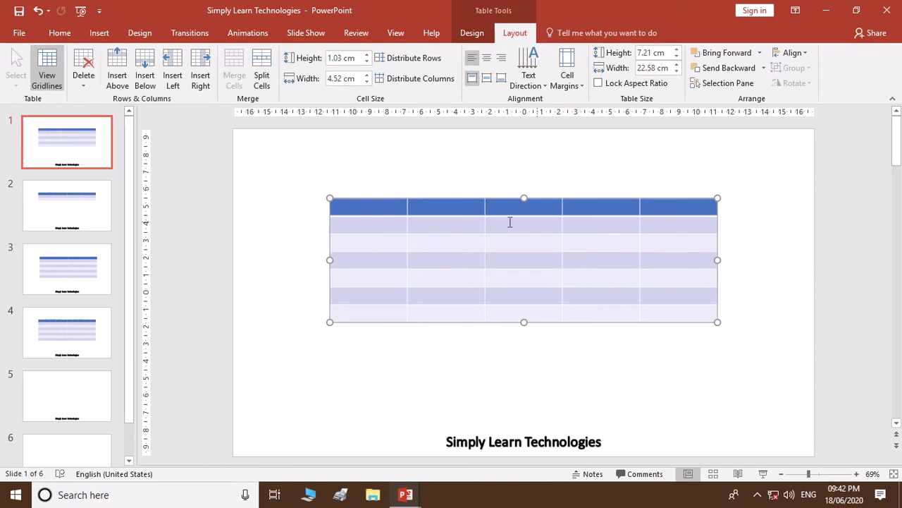
click(400, 230)
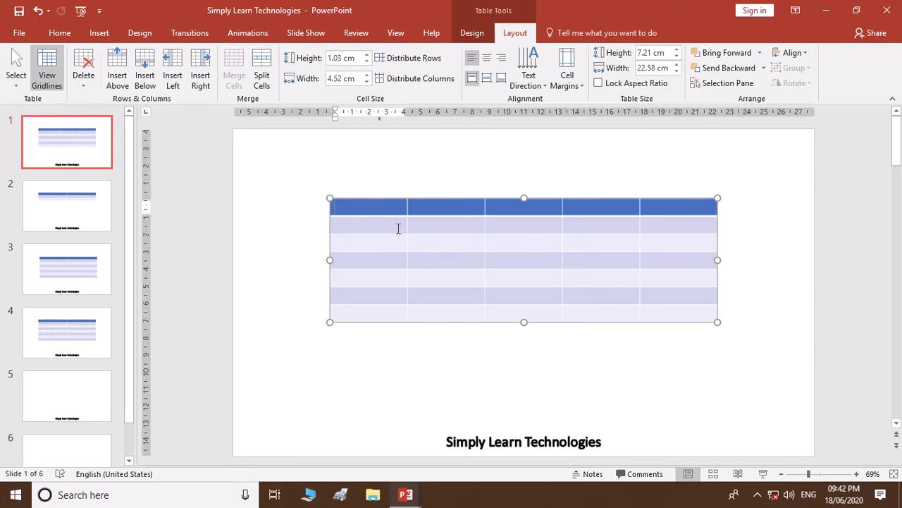
Type the headers Sr. No, Name, Email, Mobile and DoB across the top row, then reselect the table
text(Si)
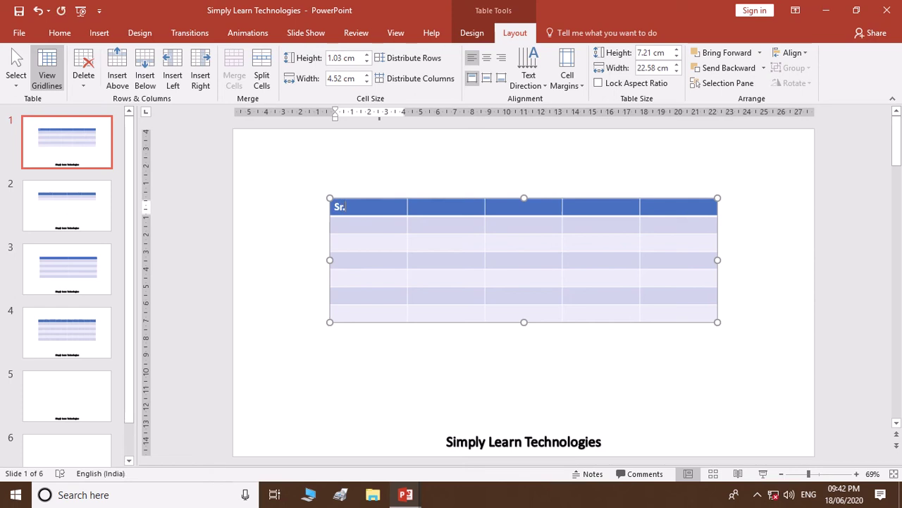
text( No)
key(Tab)
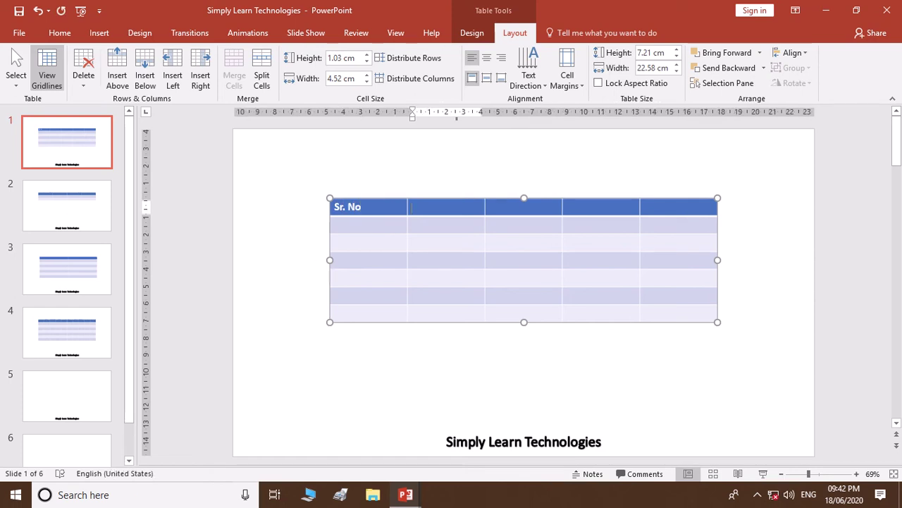
text(Name)
click(489, 207)
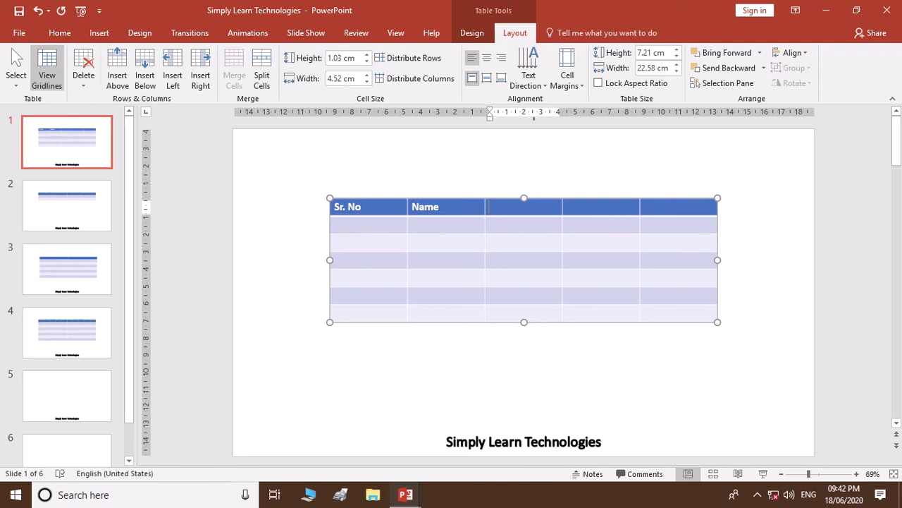
text(Emai)
text(l)
key(Tab)
text(Mo)
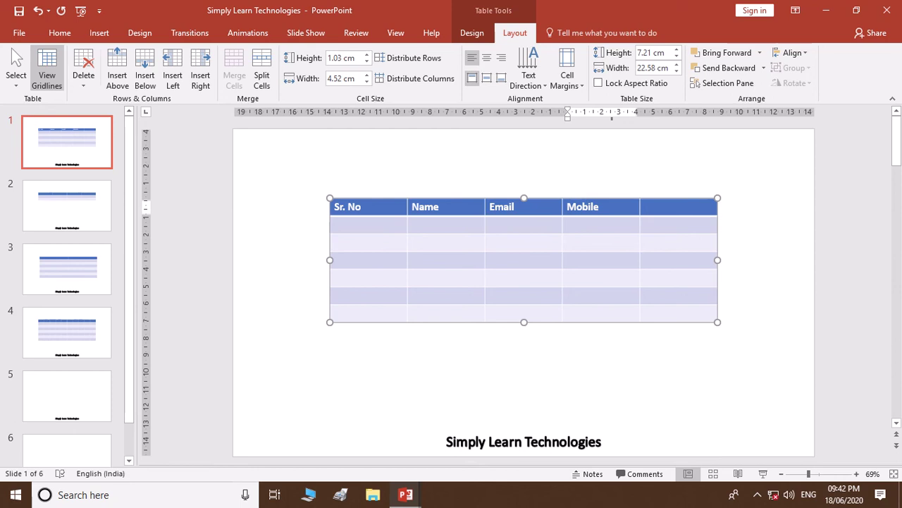
key(Tab)
text(Do)
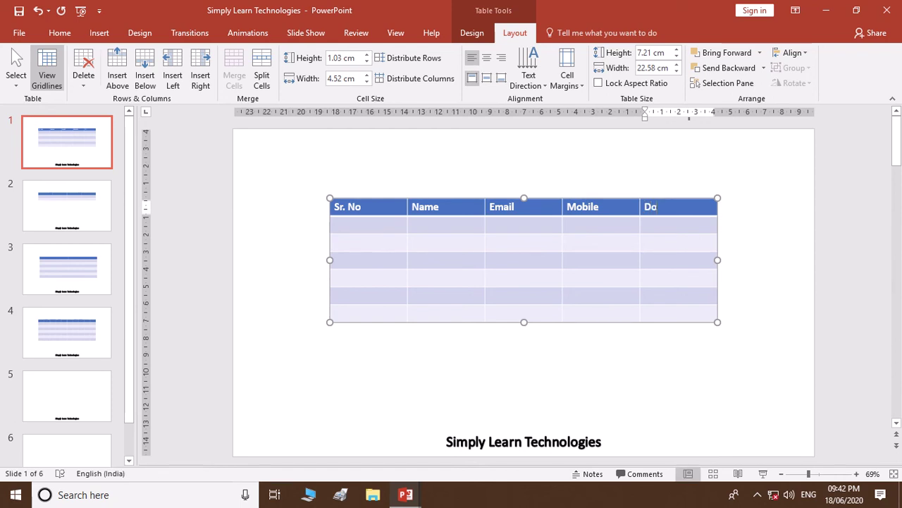
text(B)
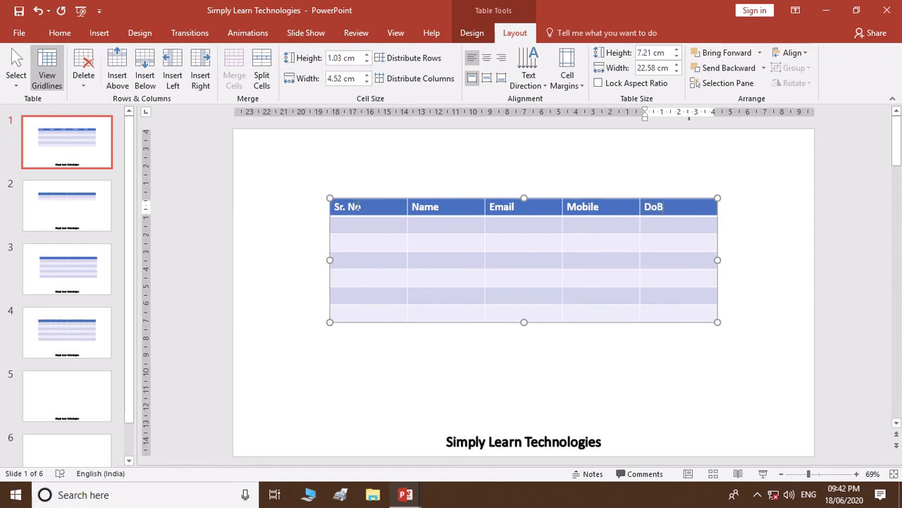
click(760, 277)
click(520, 201)
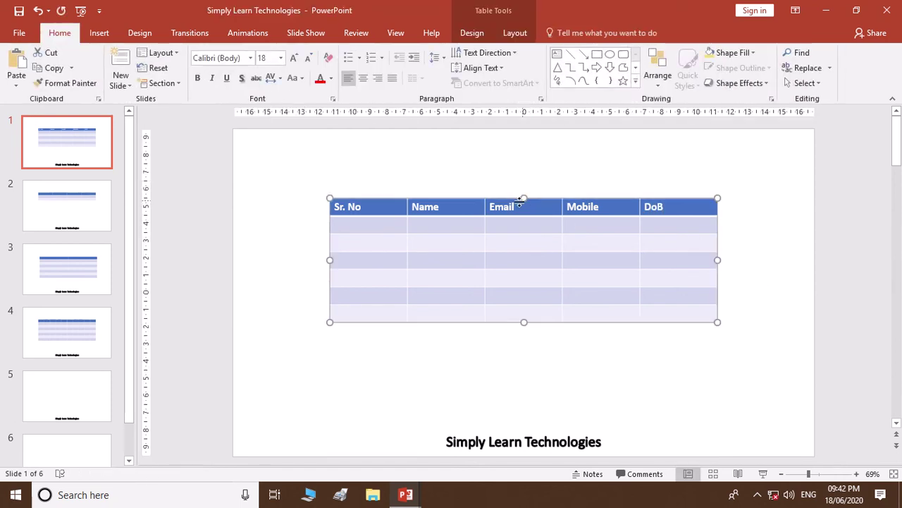
Insert a blank column to the right and to the left of the Name column
click(515, 33)
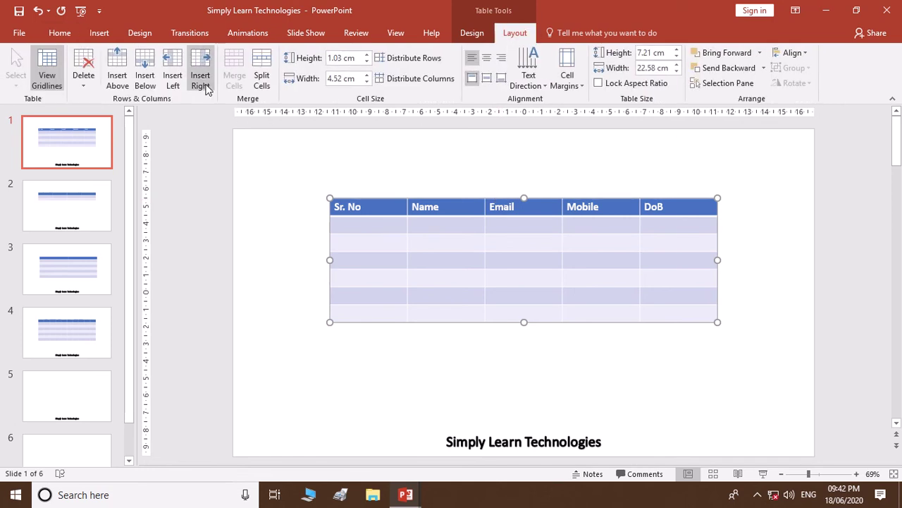
click(450, 225)
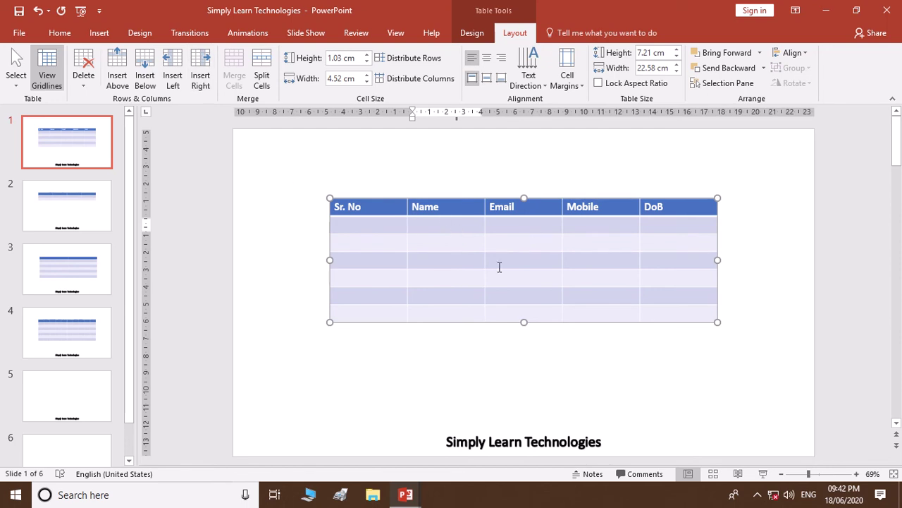
click(199, 86)
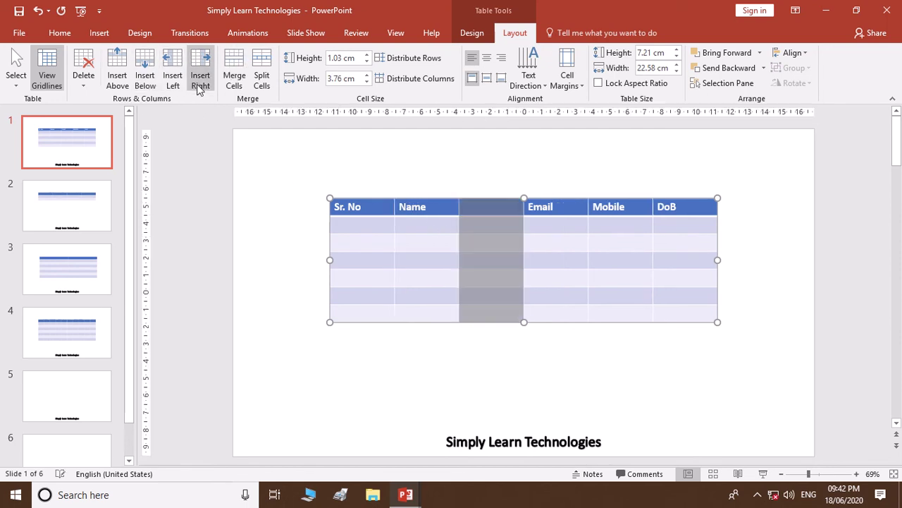
click(501, 259)
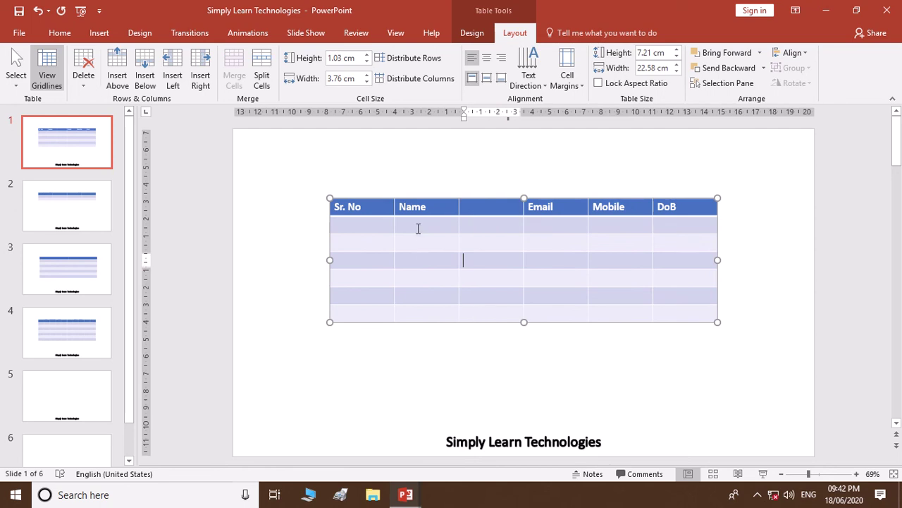
click(417, 224)
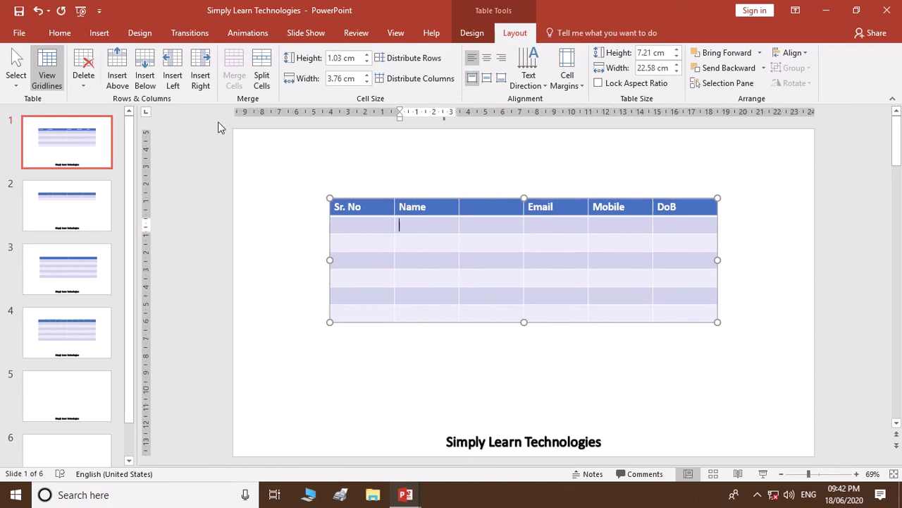
click(173, 79)
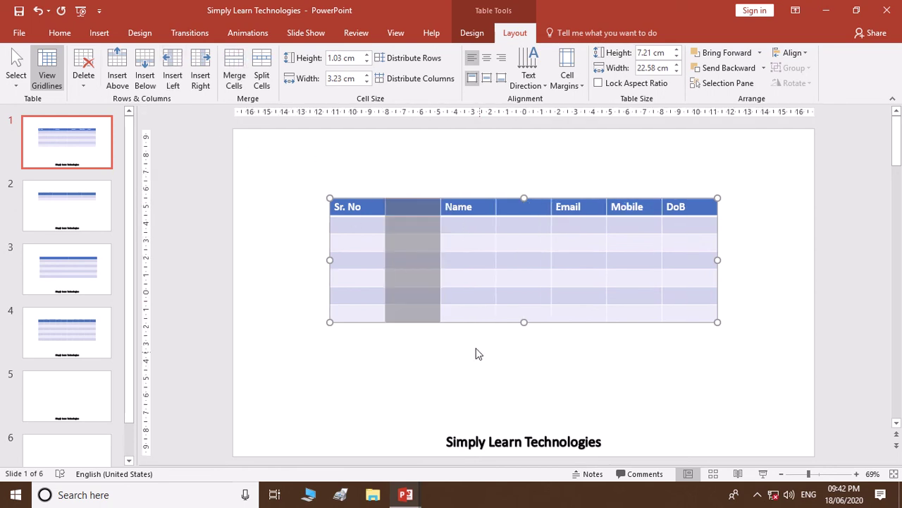
click(465, 242)
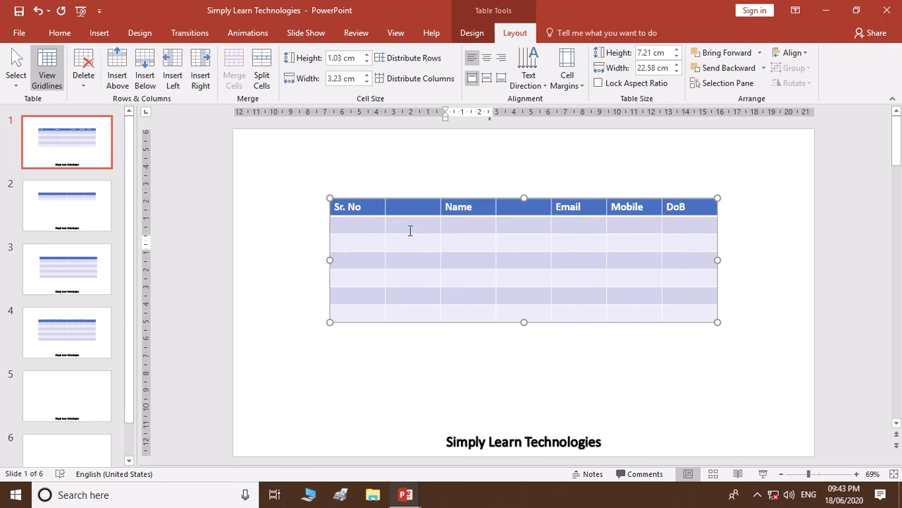
Undo both column insertions, returning the table to five 4.52 cm columns
key(ctrl+z)
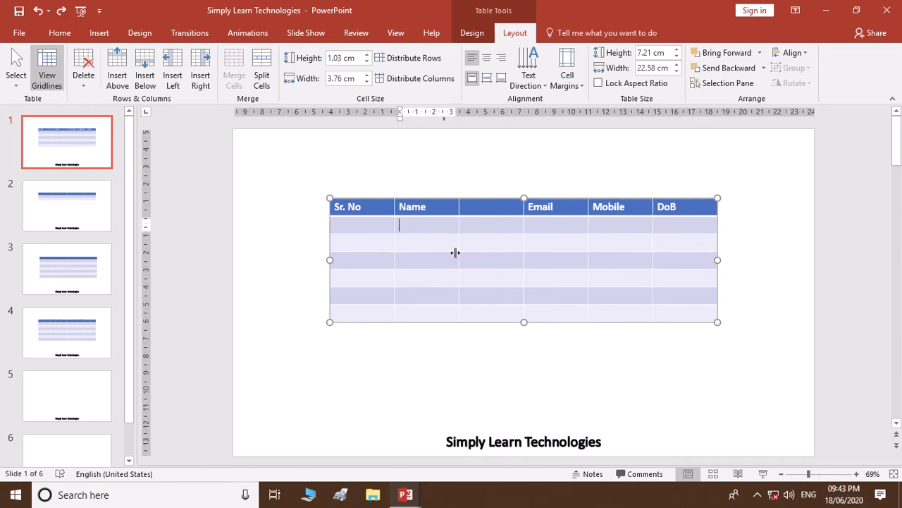
key(ctrl+z)
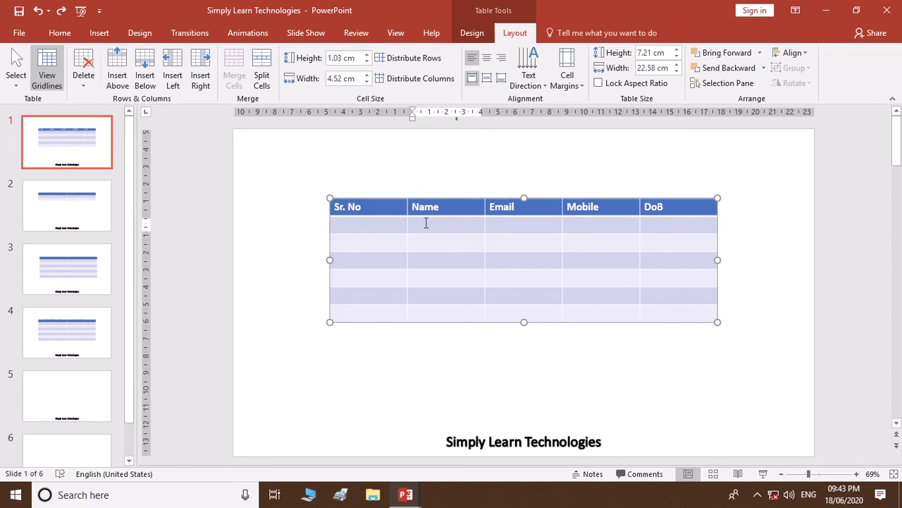
click(425, 245)
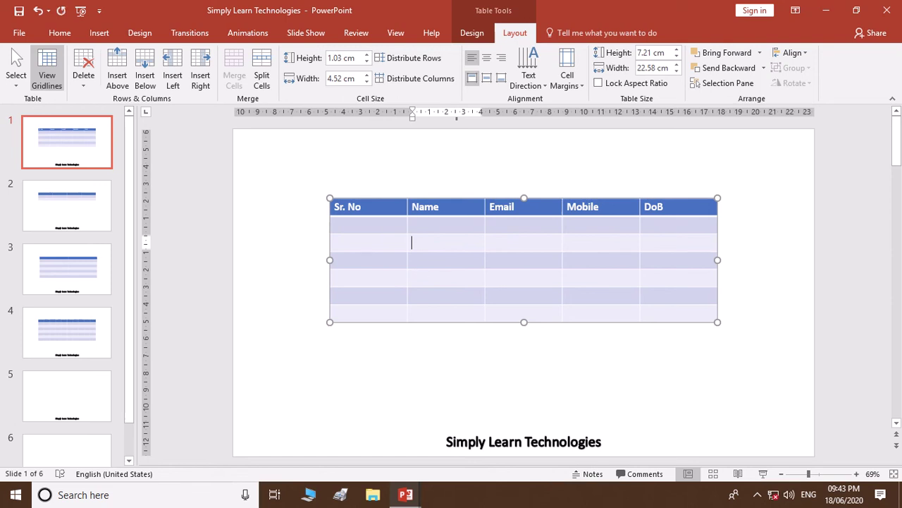
Enter a sample name under the Name header and insert a blank row above it
text(12)
key(BackSpace)
key(BackSpace)
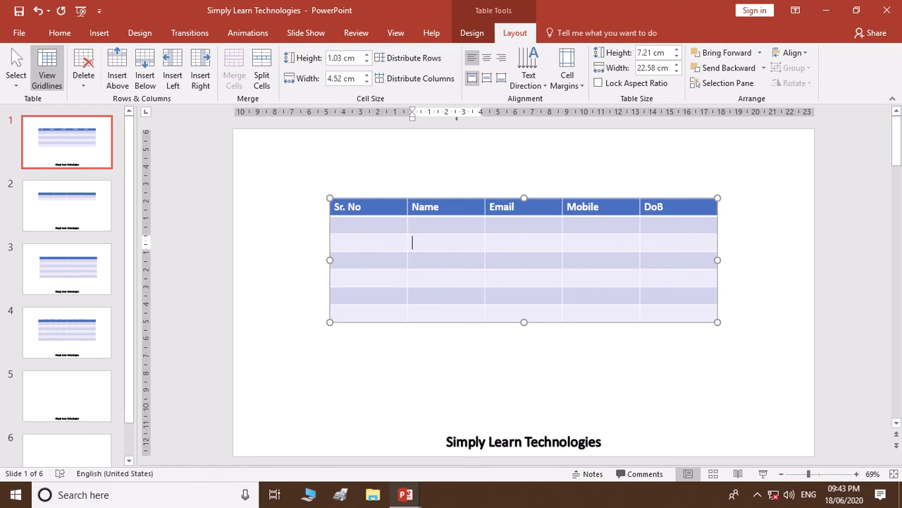
text(Ash)
text(ok)
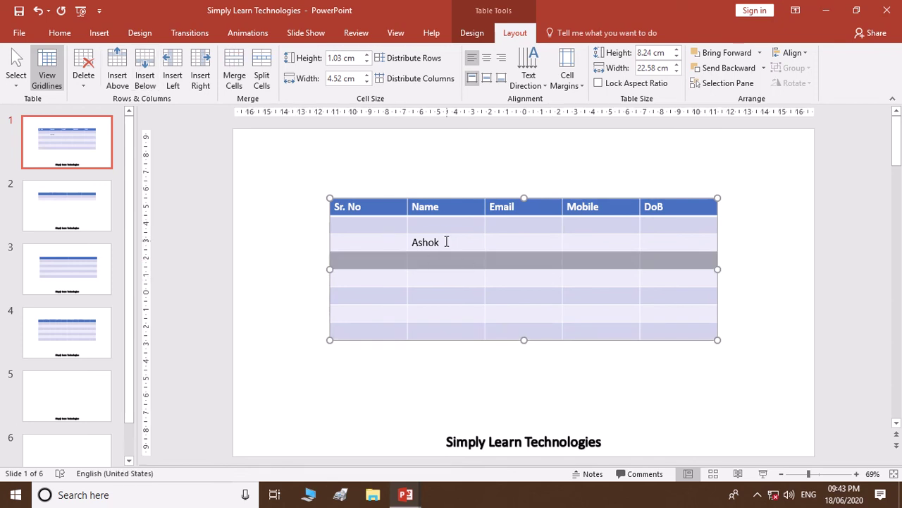
click(117, 75)
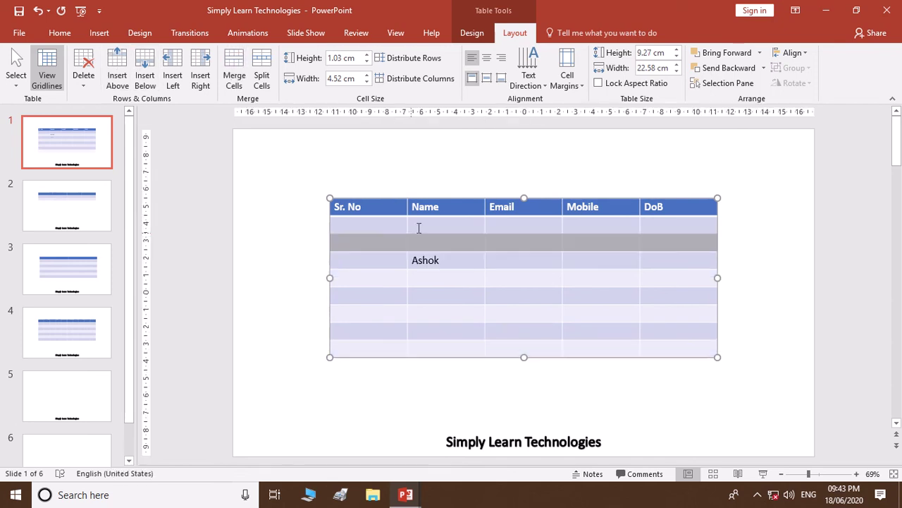
click(439, 243)
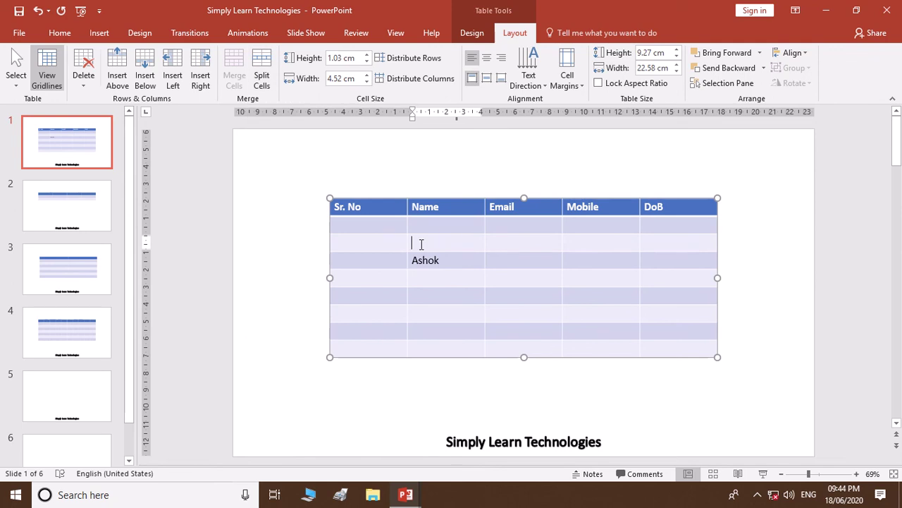
click(261, 75)
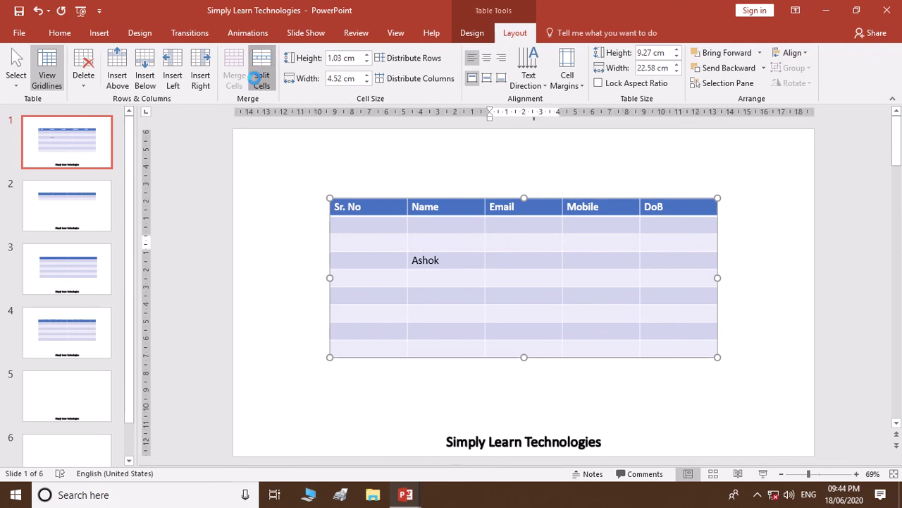
drag(447, 211, 471, 299)
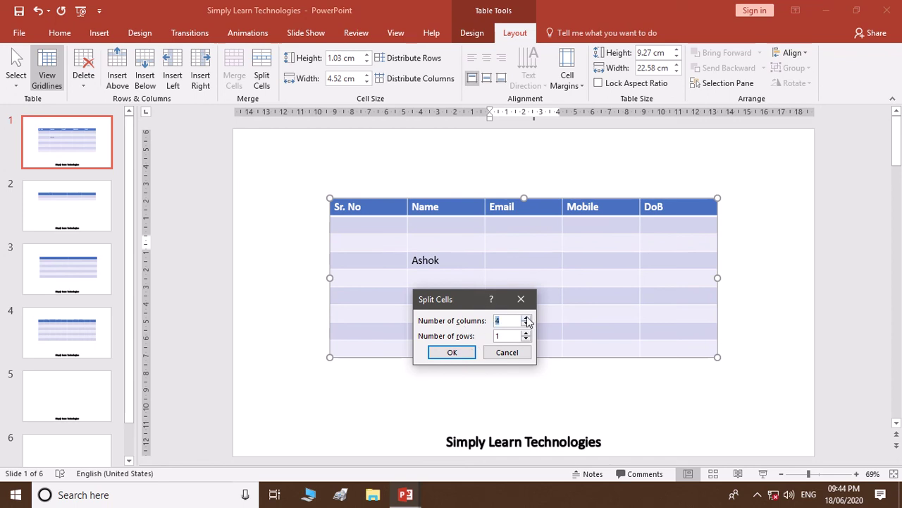
click(455, 352)
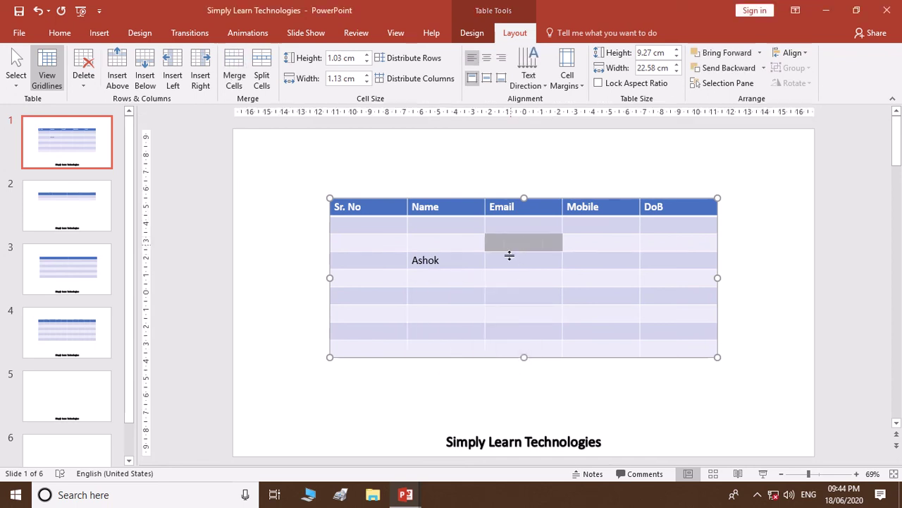
click(509, 246)
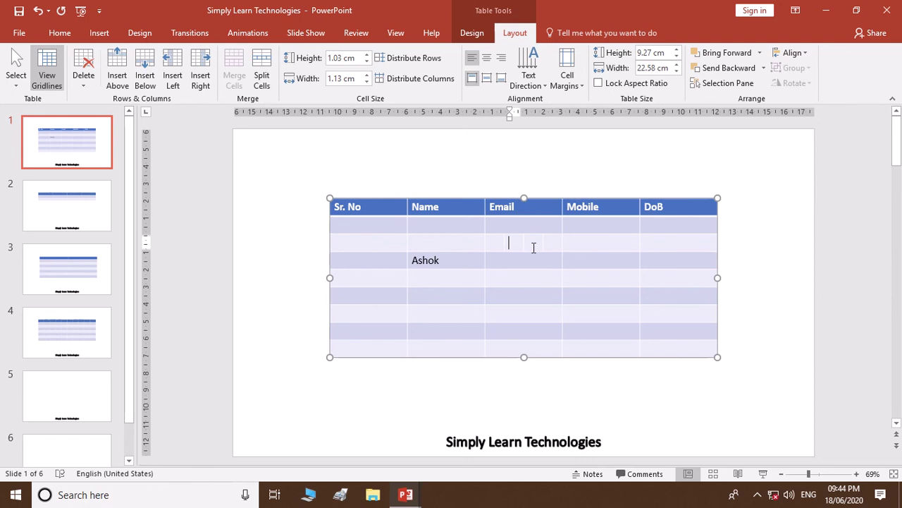
click(533, 247)
click(550, 248)
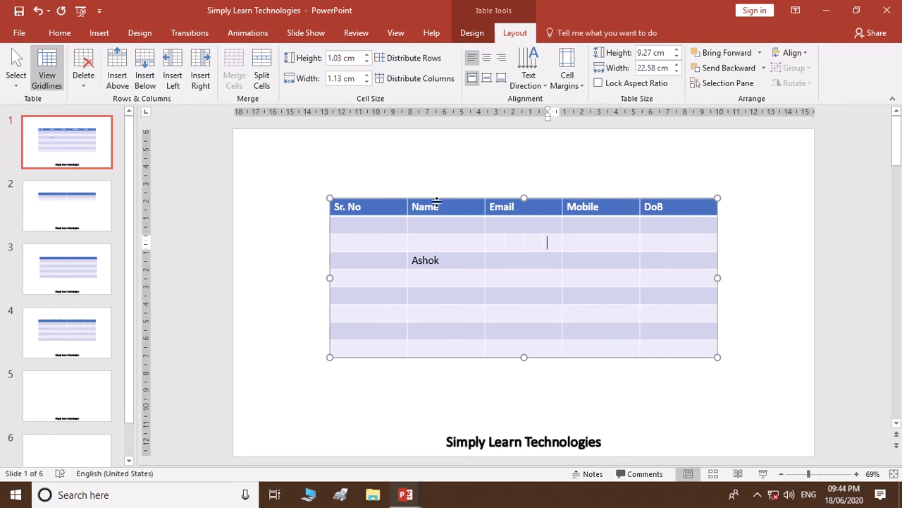
Apply the black-header grey banded table style and add borders to all cells
click(472, 33)
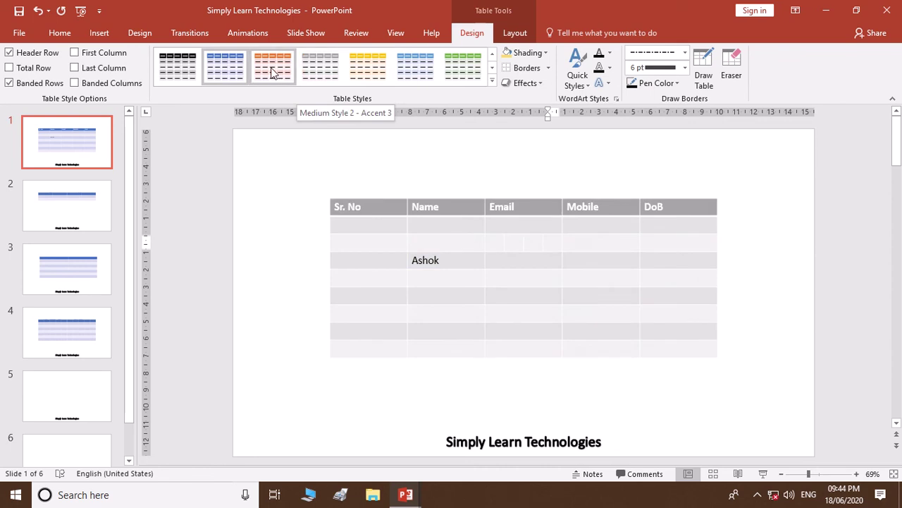
click(178, 68)
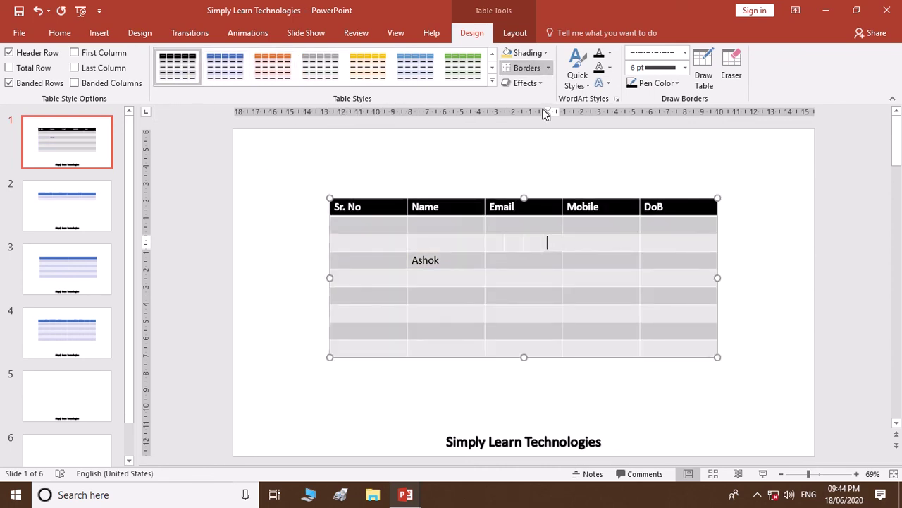
click(547, 68)
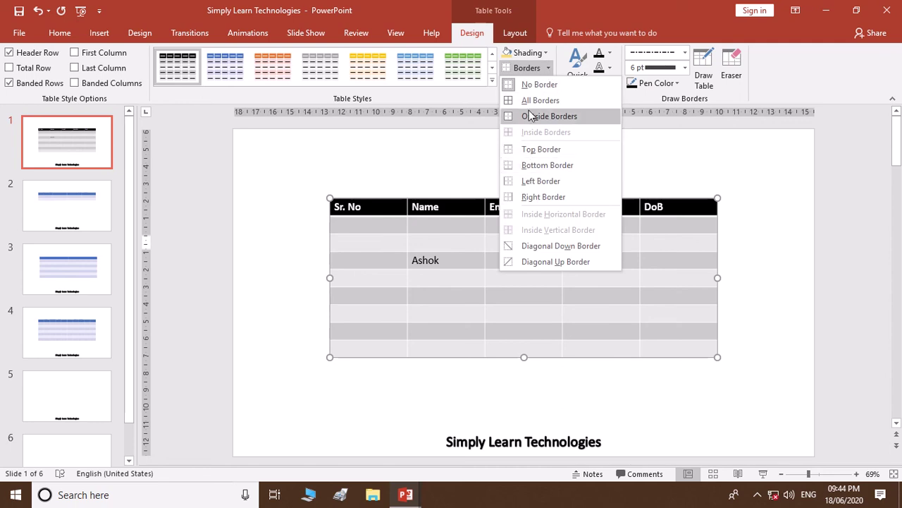
click(530, 100)
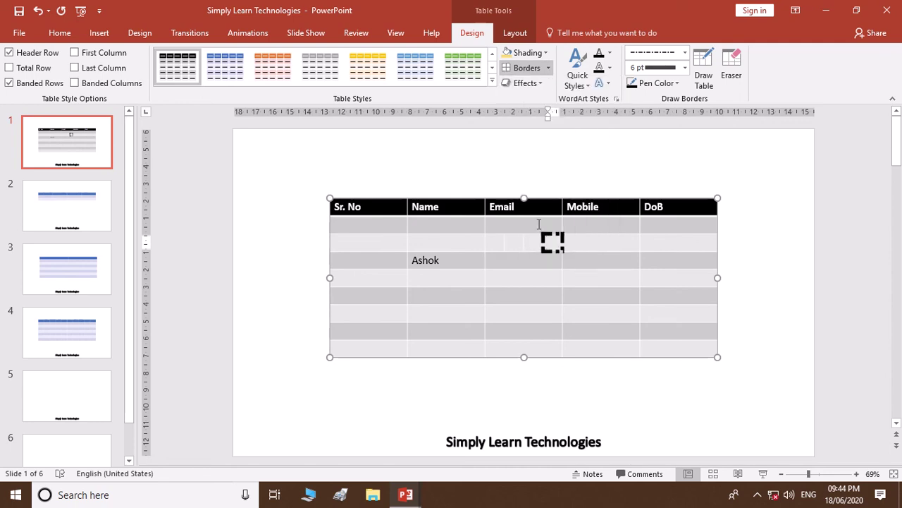
Set the border pen to a solid ¼ pt line and reapply All Borders
click(528, 226)
click(496, 197)
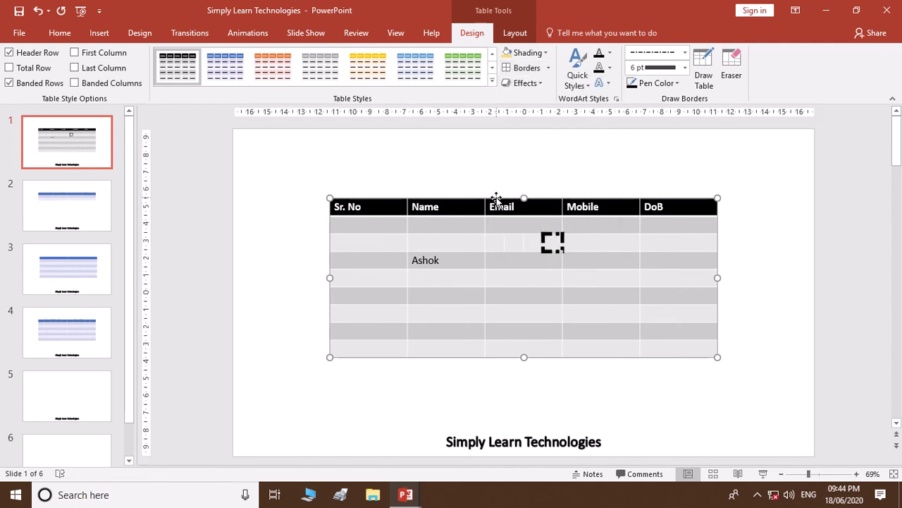
click(547, 242)
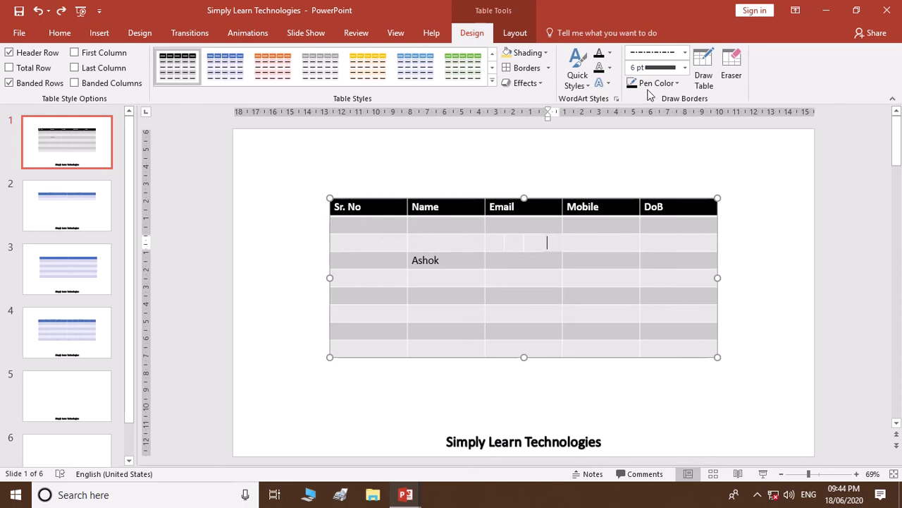
click(684, 52)
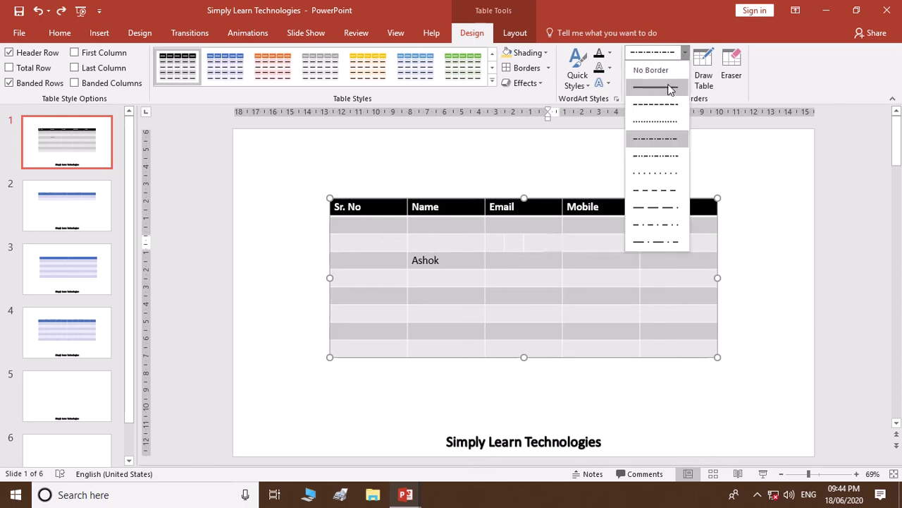
click(670, 87)
click(684, 67)
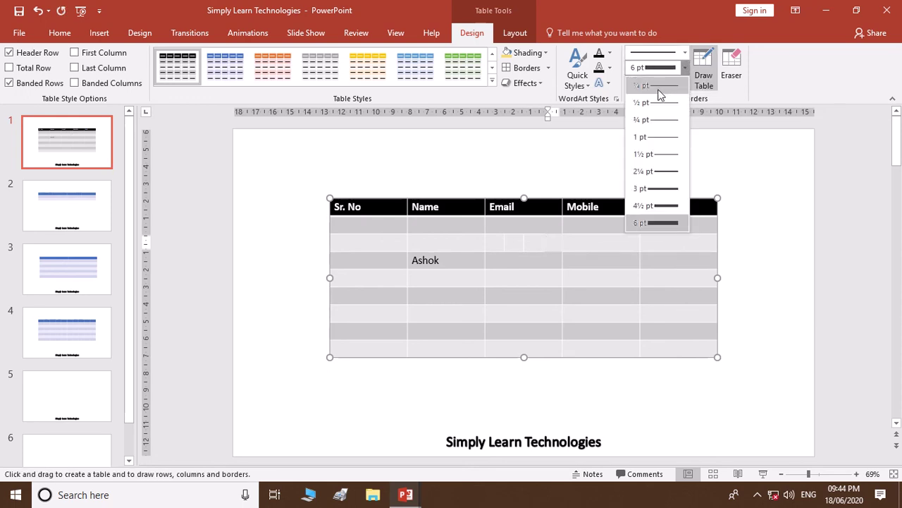
click(659, 98)
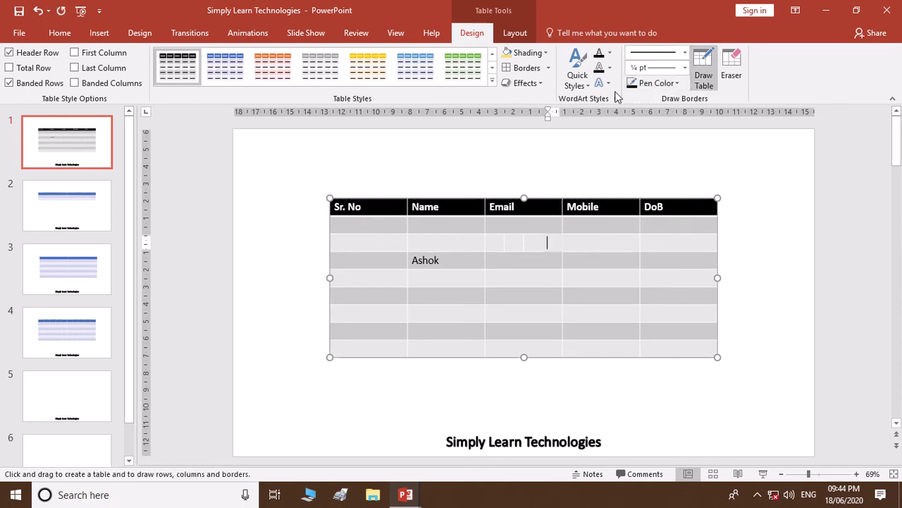
click(547, 67)
click(534, 100)
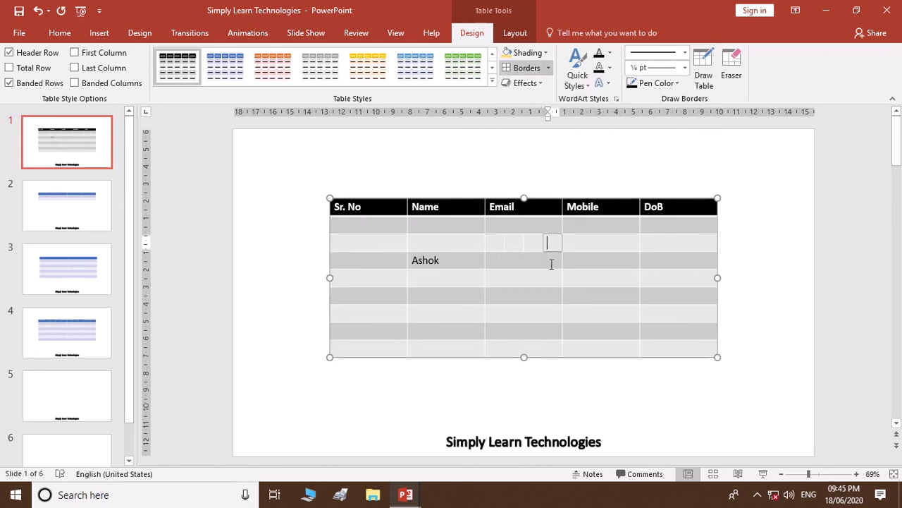
Add an outside border around the whole table, then deselect it to check
click(491, 200)
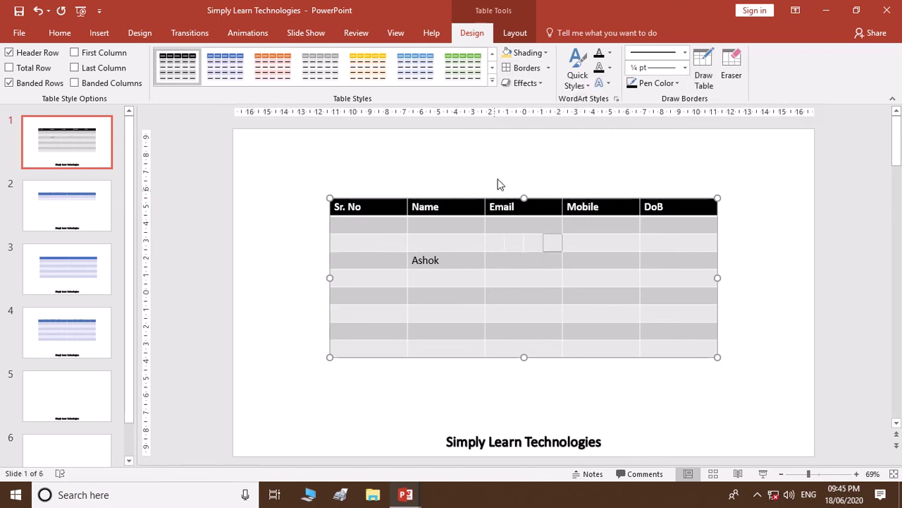
click(547, 68)
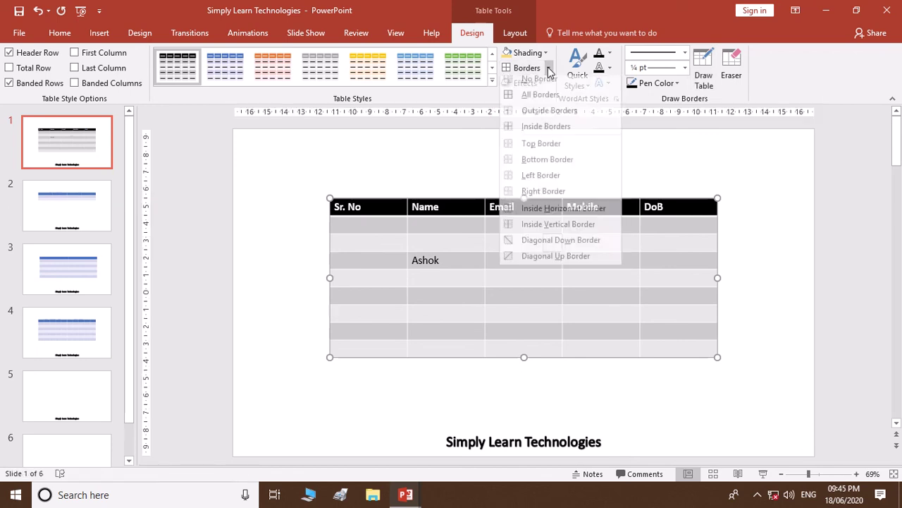
click(535, 114)
click(462, 386)
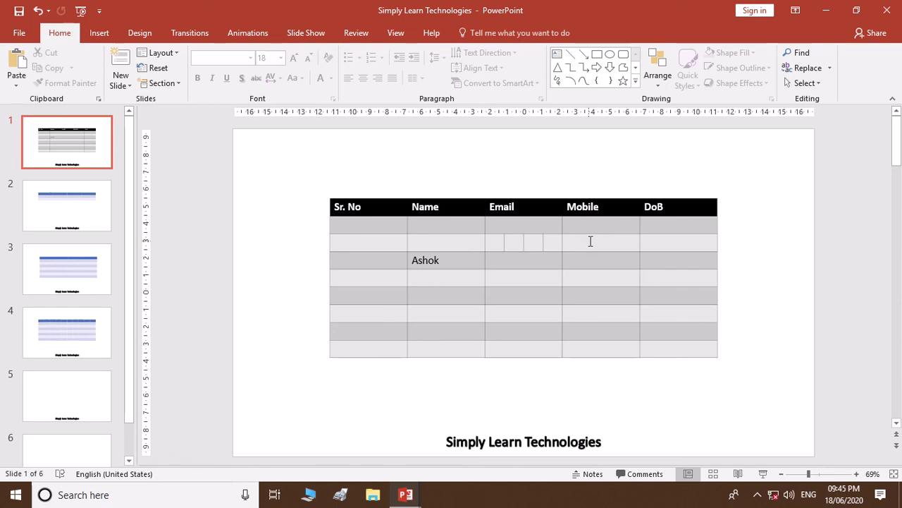
Split the Email cell into 3 columns with Split Cells
click(523, 280)
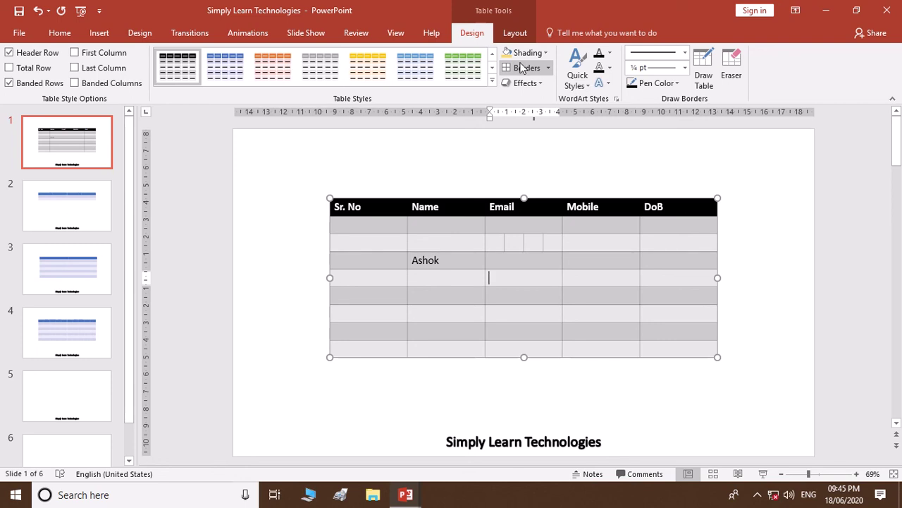
click(515, 33)
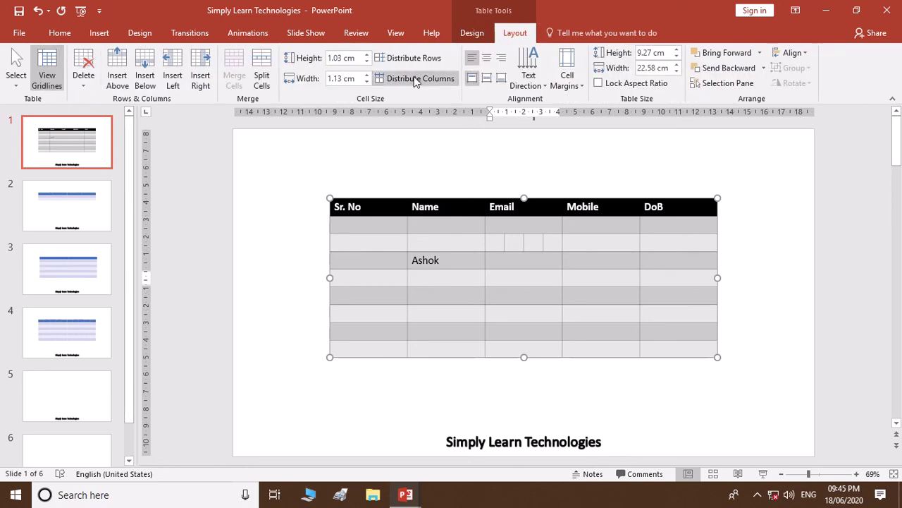
click(262, 80)
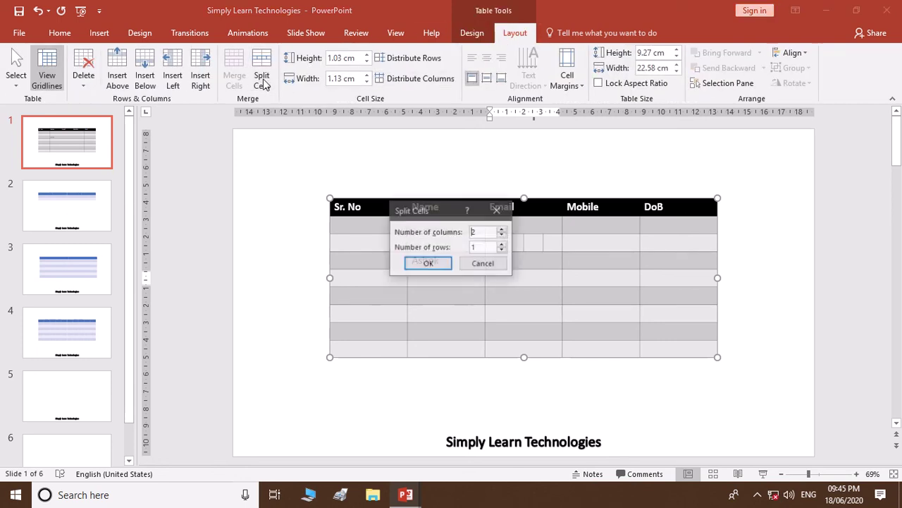
click(502, 229)
click(429, 263)
click(526, 286)
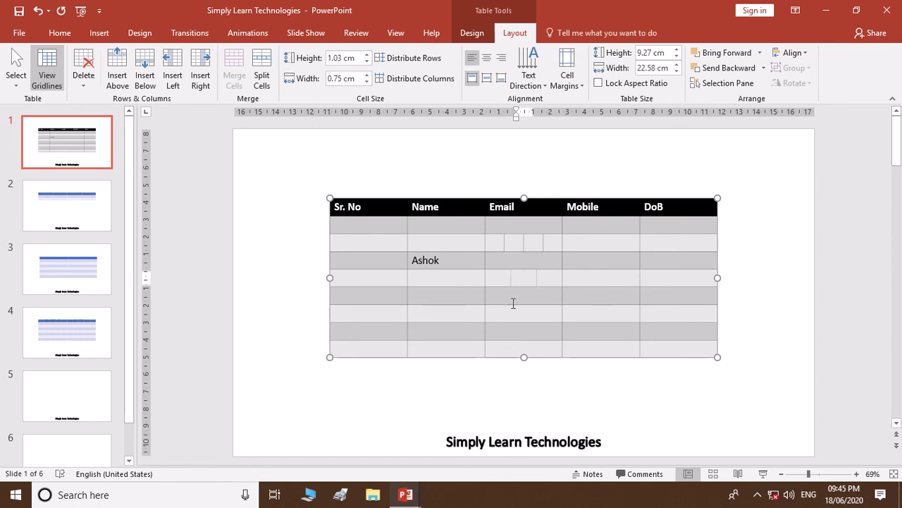
Merge the split Email sub-cells in rows four and three back into single cells
drag(501, 278, 545, 282)
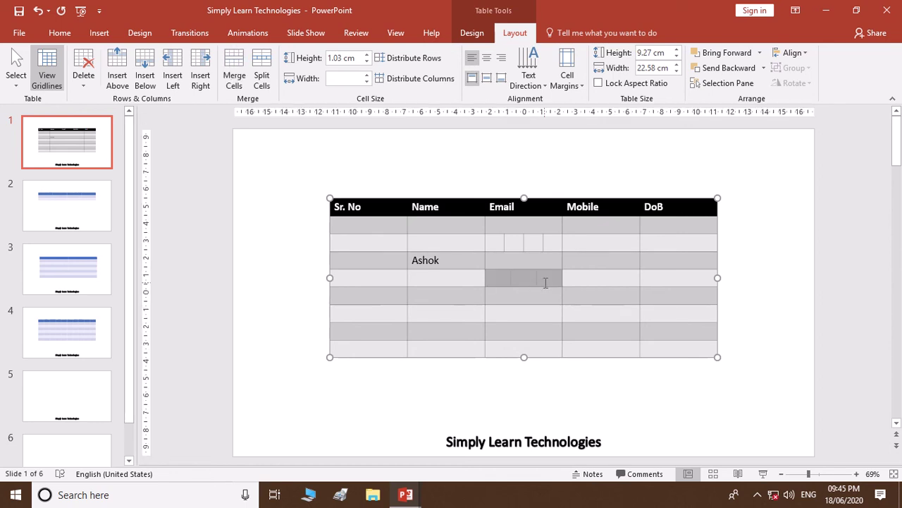
click(238, 81)
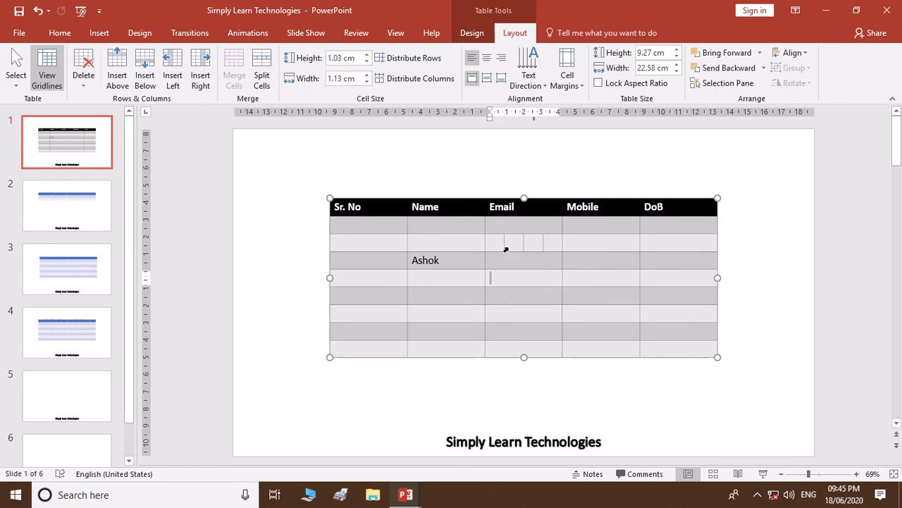
drag(498, 245, 550, 245)
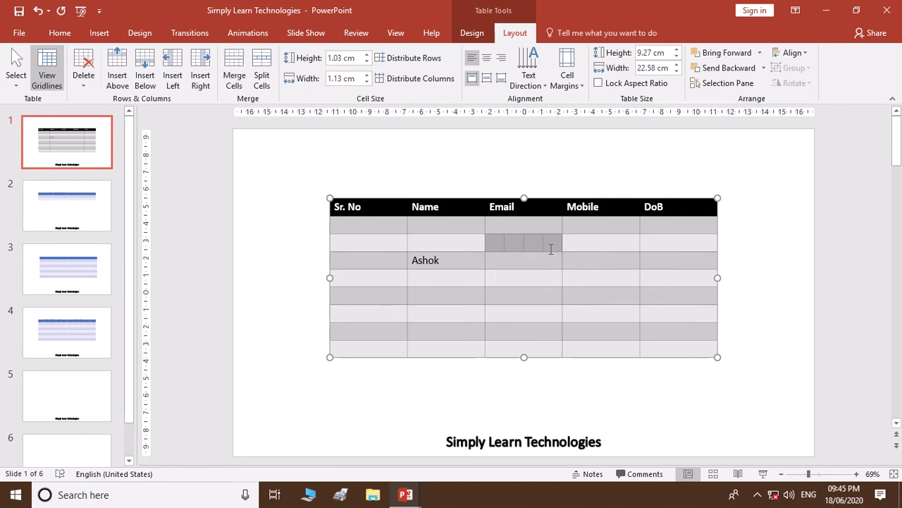
click(240, 79)
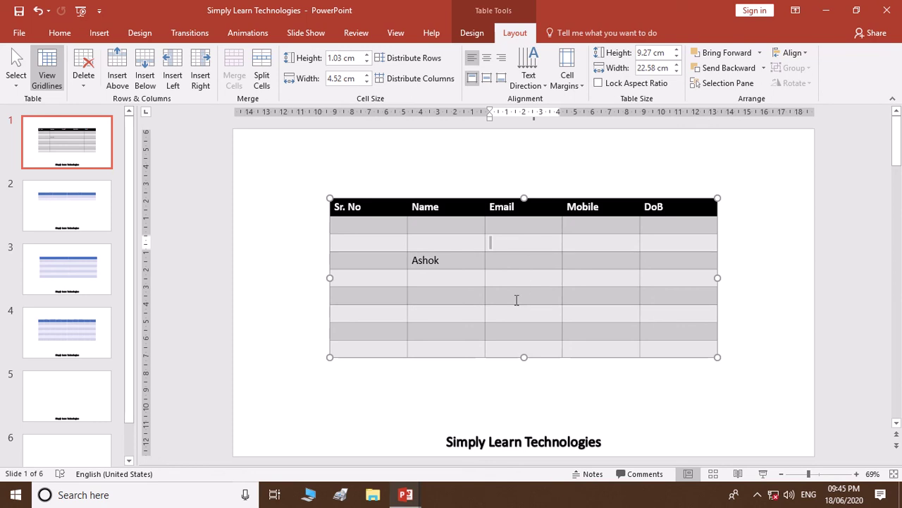
click(449, 262)
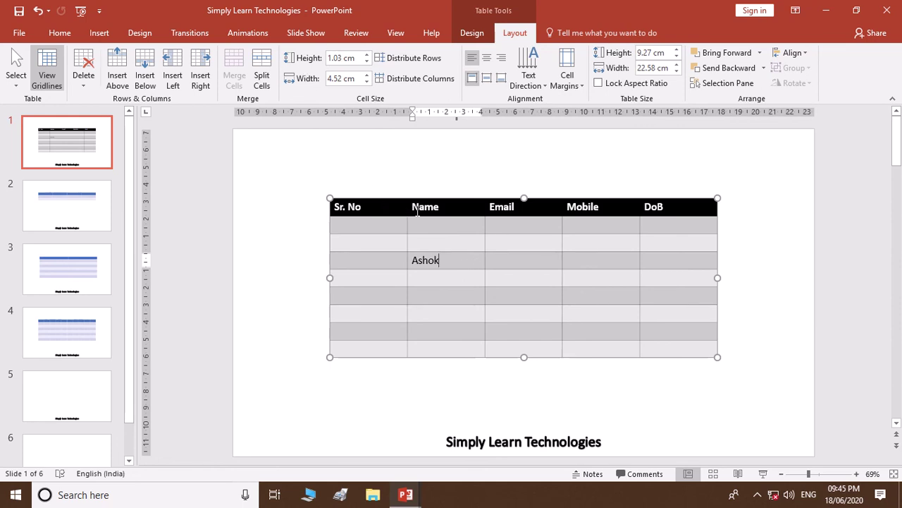
Try the Table Grid style, then apply the yellow Medium style with orange banded rows
click(471, 33)
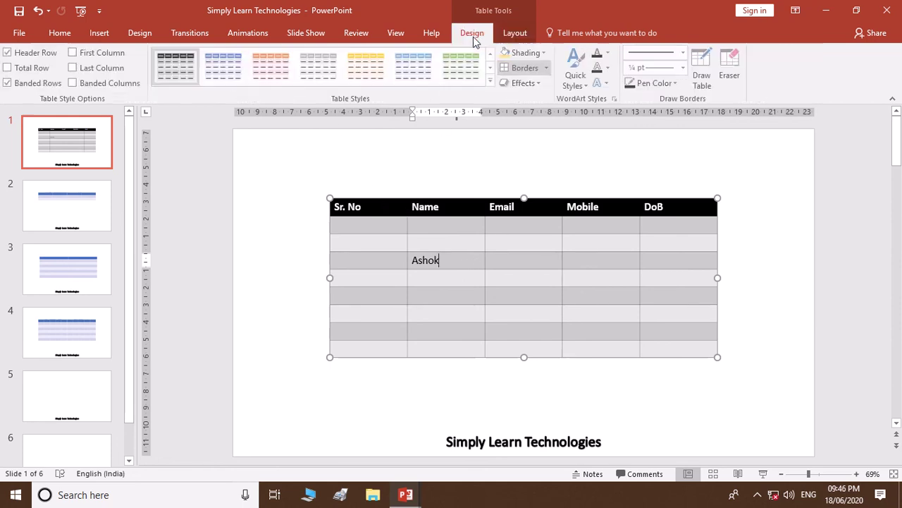
click(491, 81)
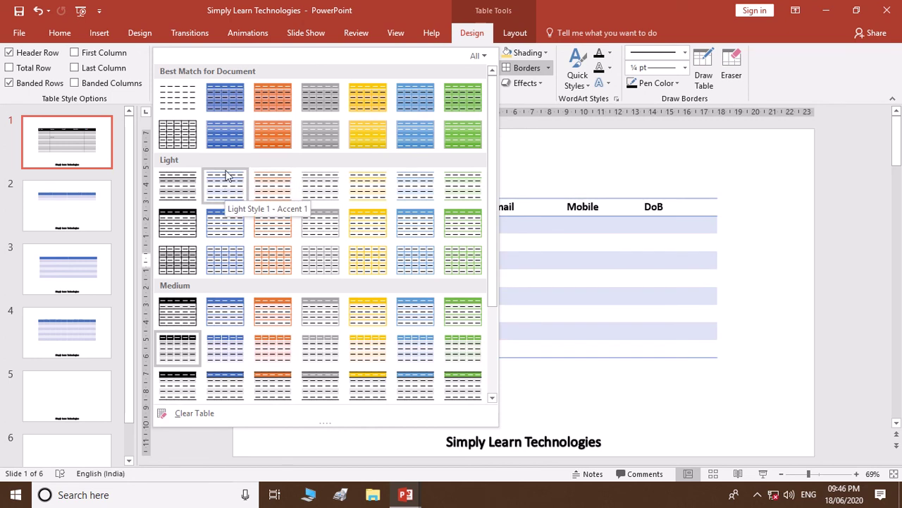
click(189, 135)
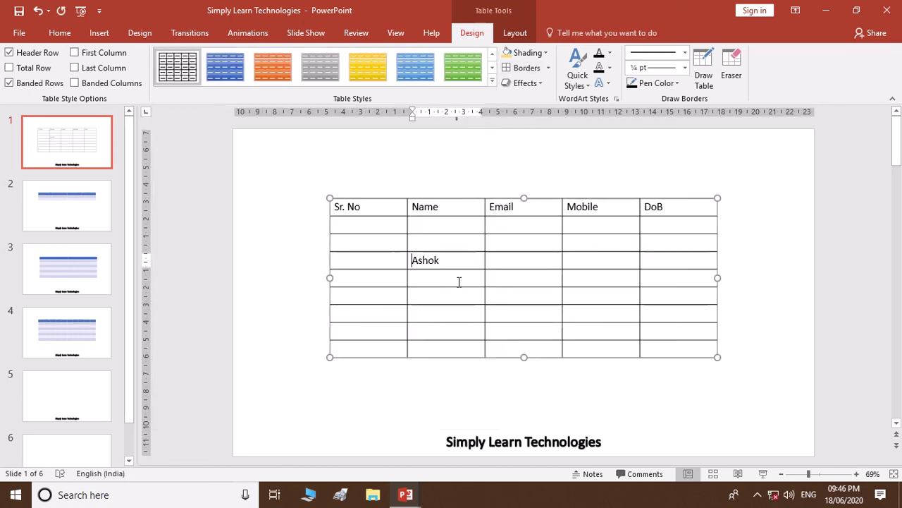
click(493, 83)
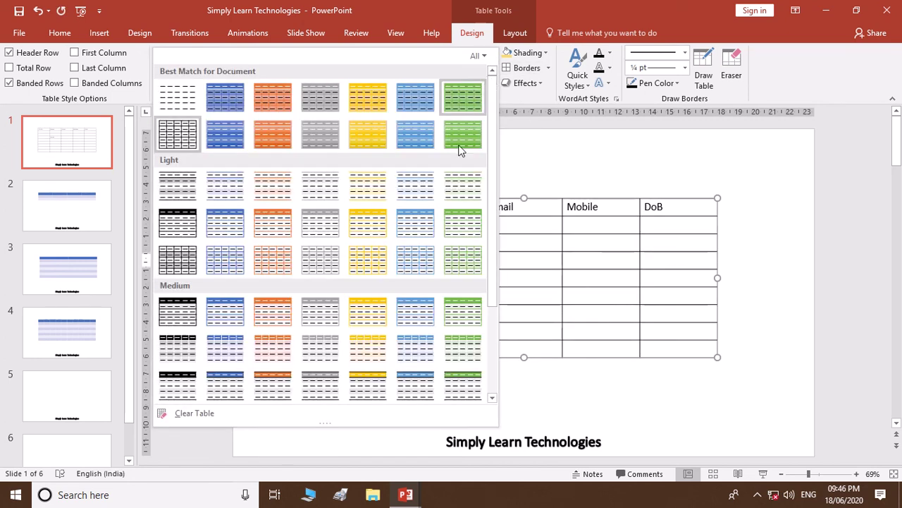
click(371, 351)
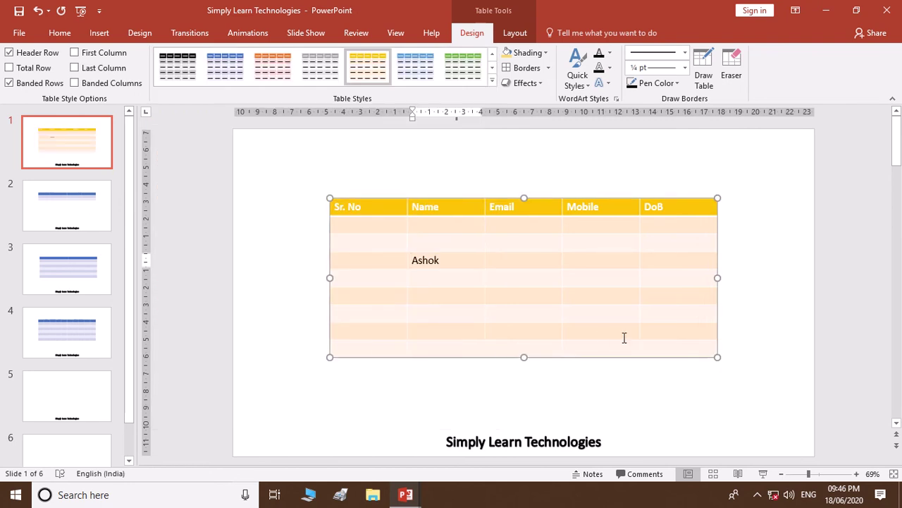
click(546, 52)
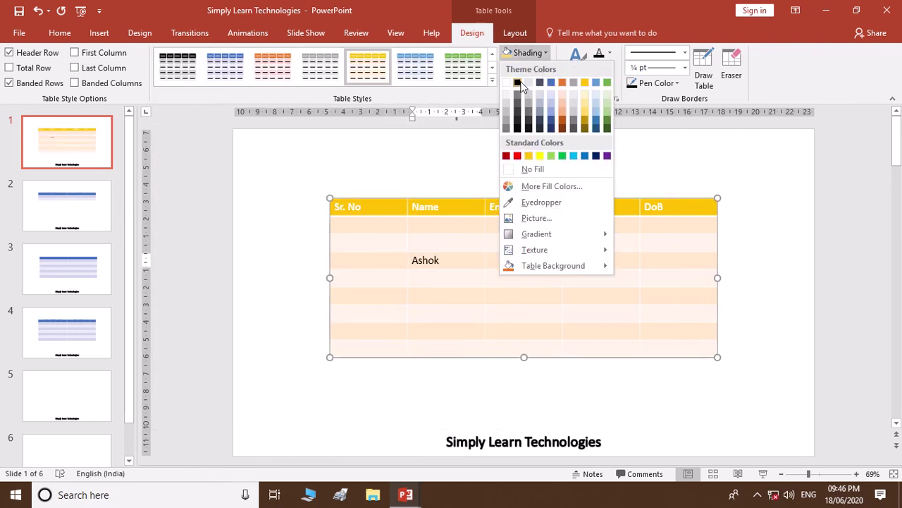
click(662, 316)
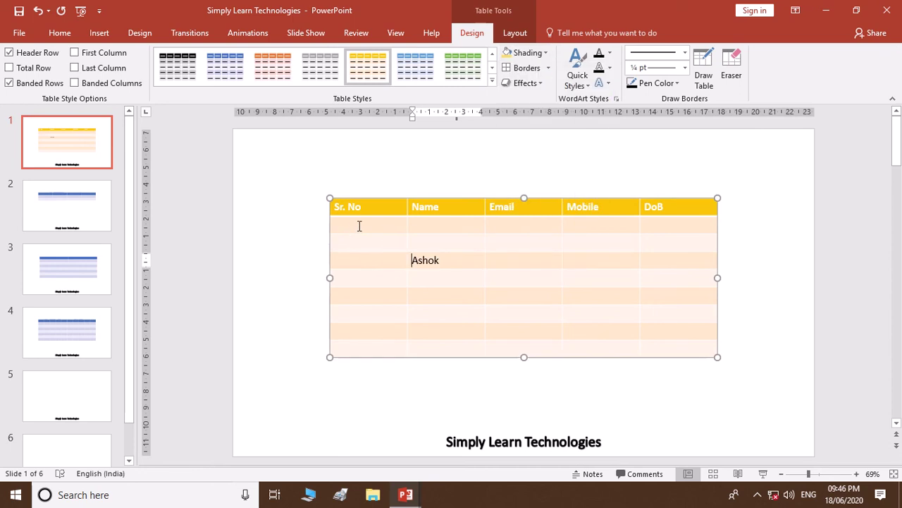
drag(359, 226, 654, 232)
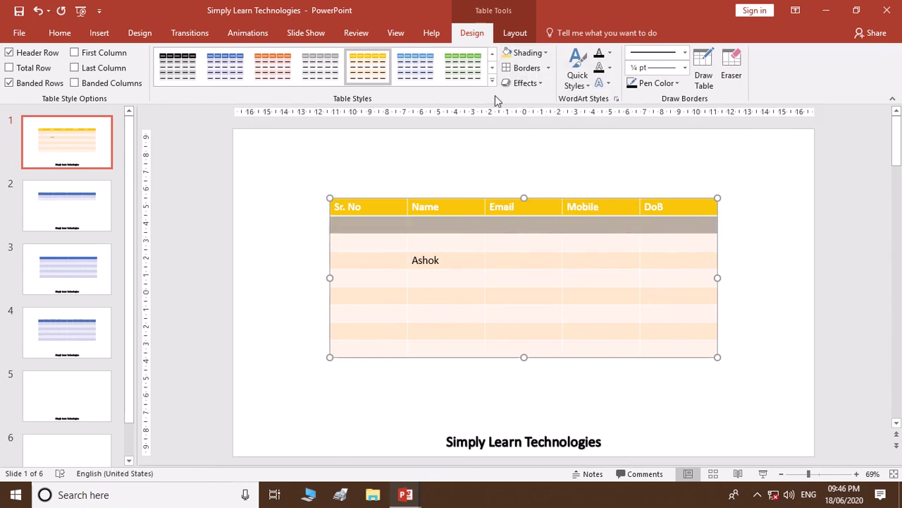
click(525, 53)
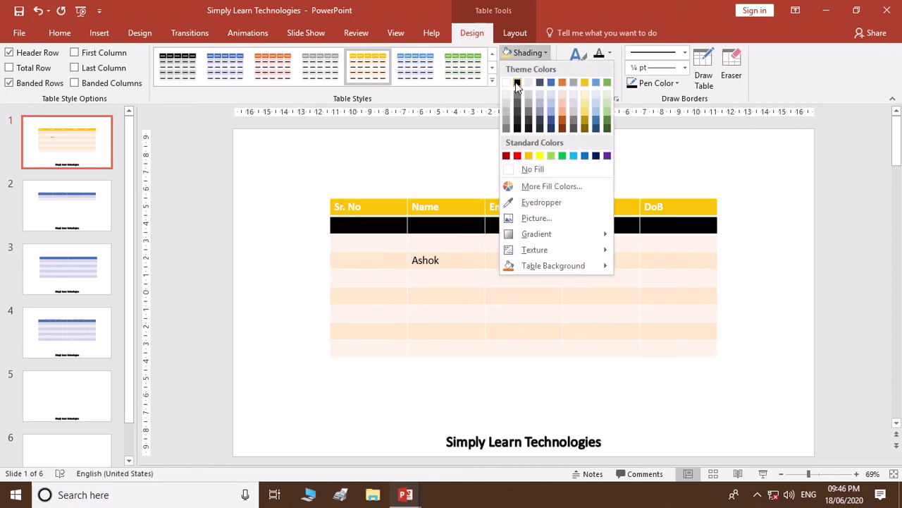
click(563, 83)
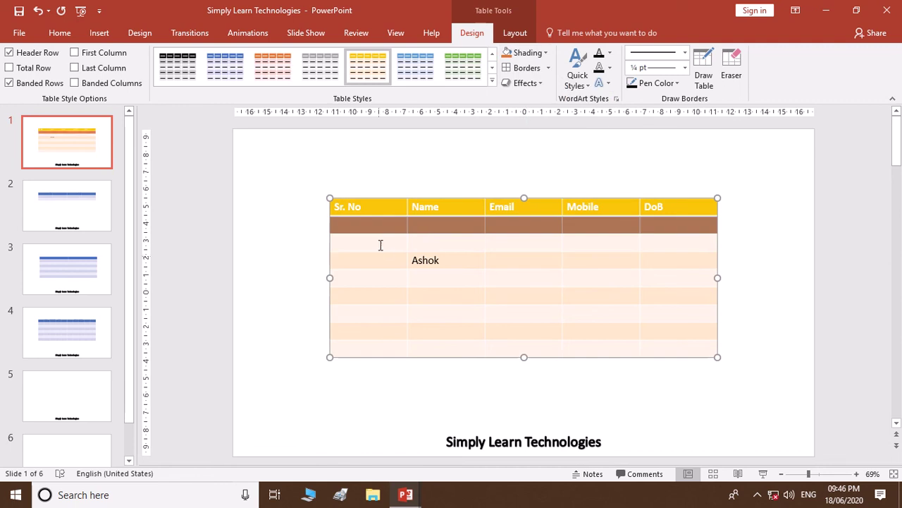
click(382, 241)
drag(382, 241, 666, 243)
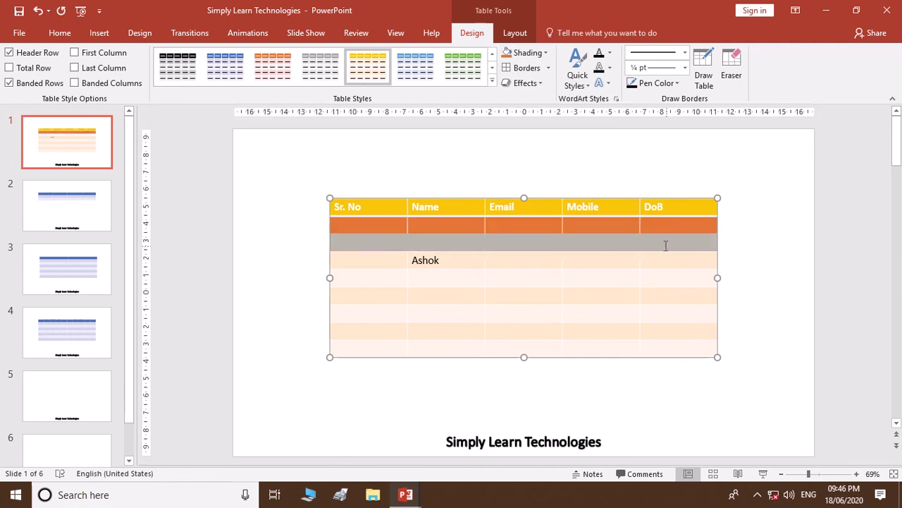
click(543, 54)
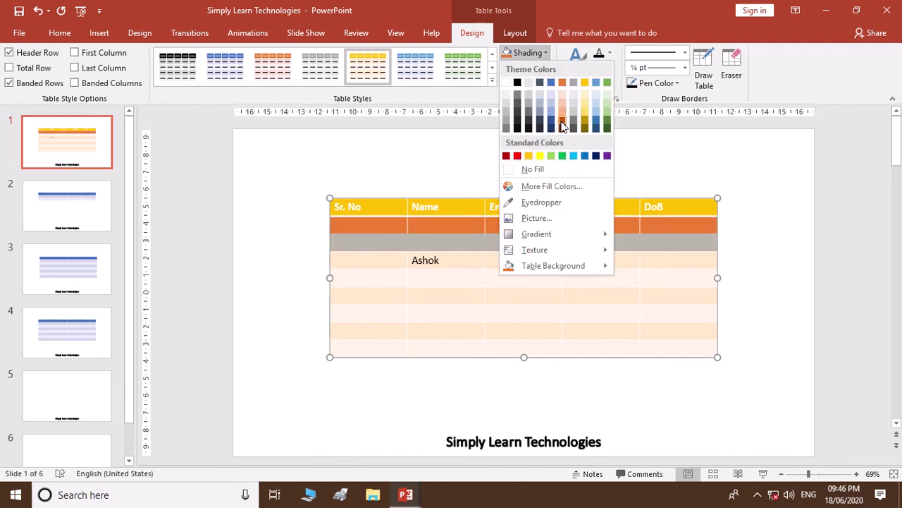
click(562, 126)
drag(374, 264, 666, 263)
click(527, 53)
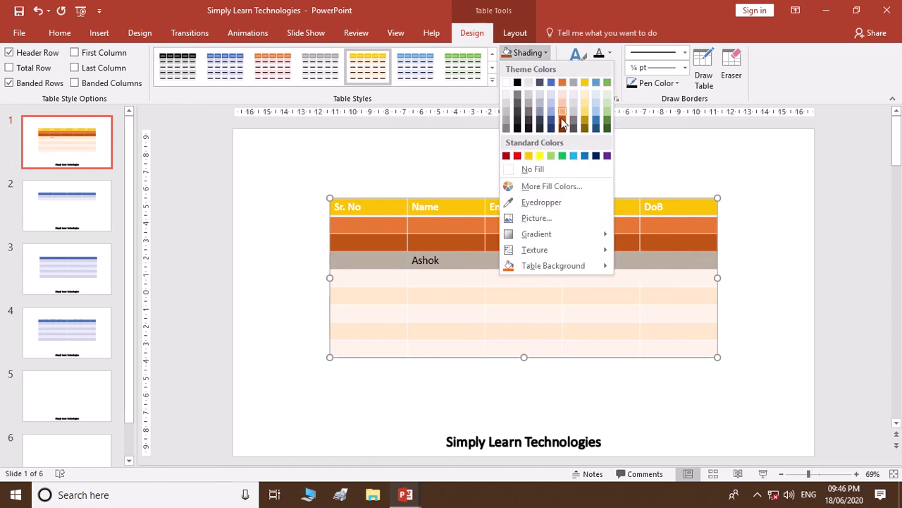
click(584, 111)
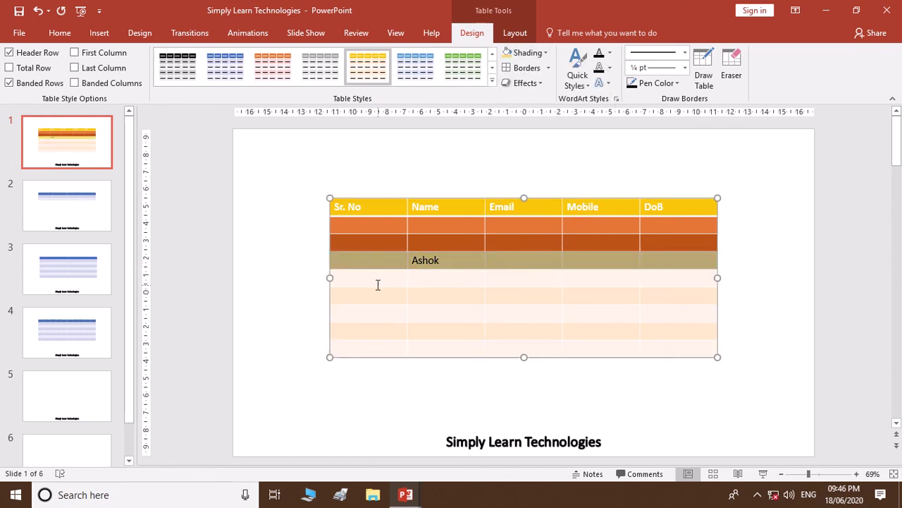
drag(379, 279, 663, 279)
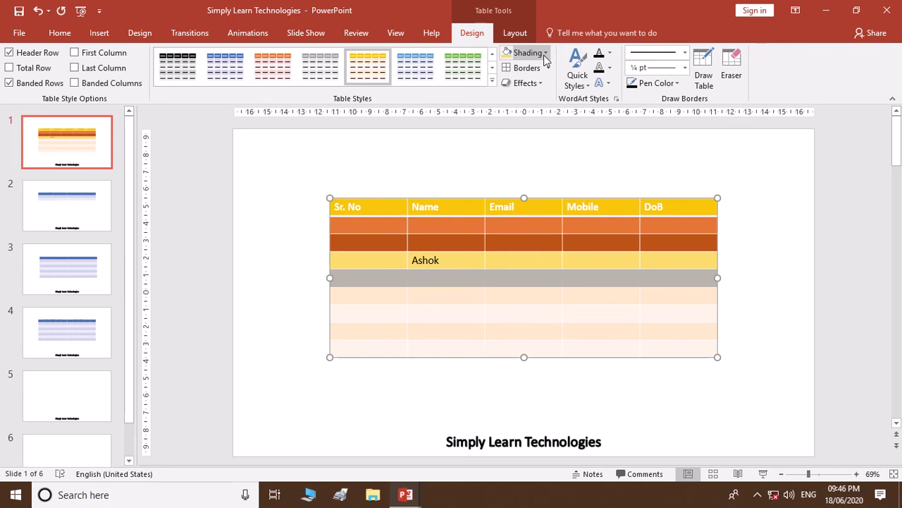
click(521, 53)
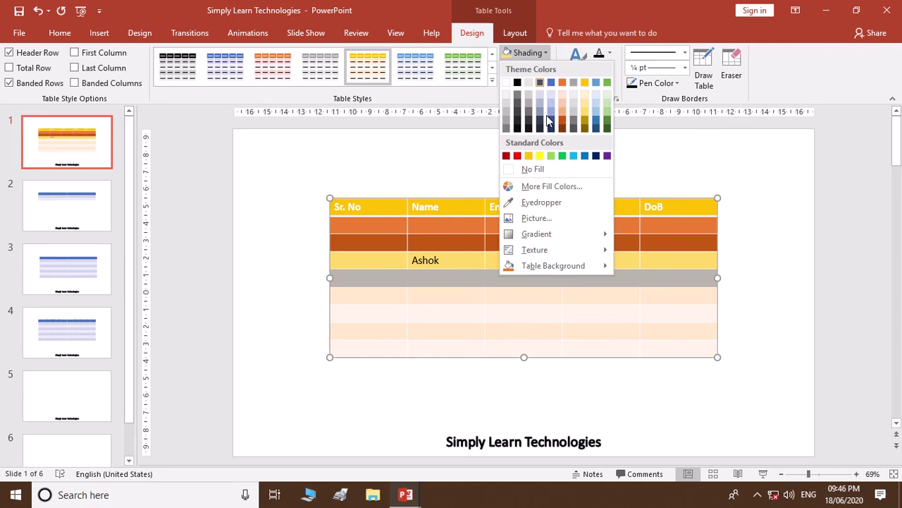
click(607, 101)
click(754, 261)
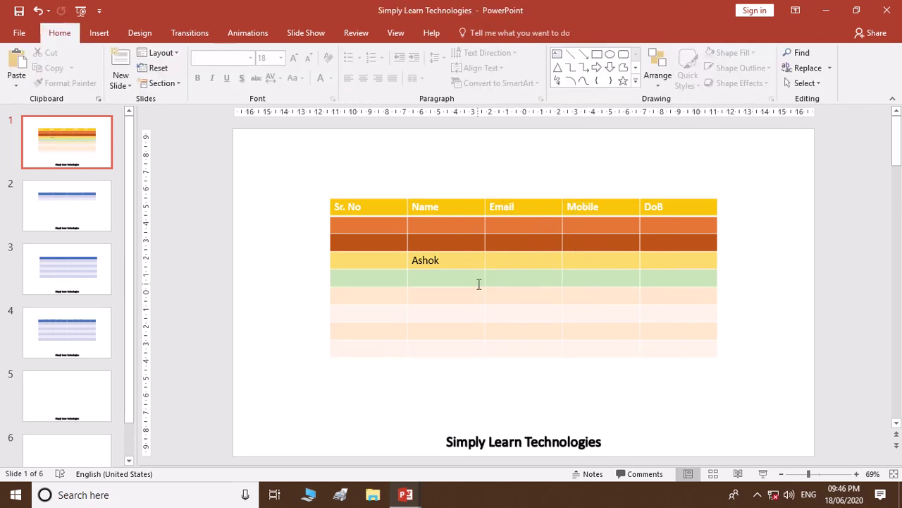
key(ctrl+z)
key(ctrl+z)
key(ctrl+z)
key(ctrl+z)
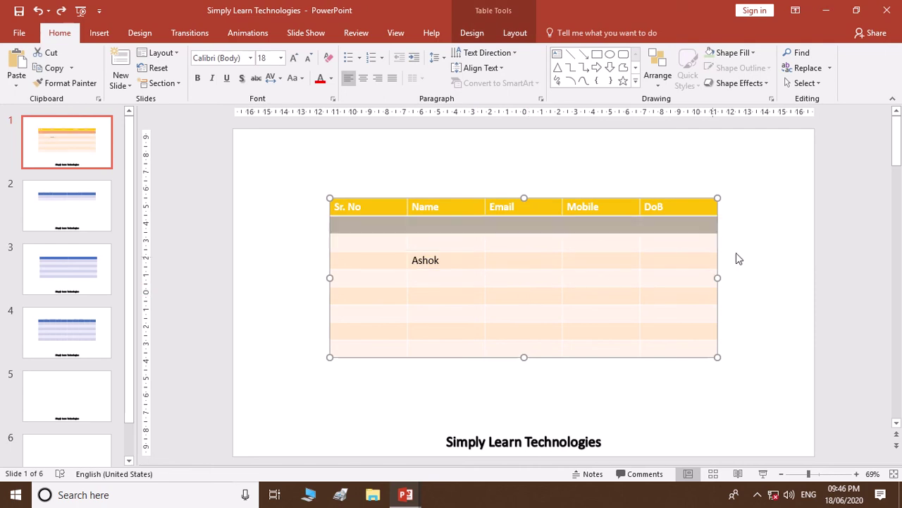
click(748, 254)
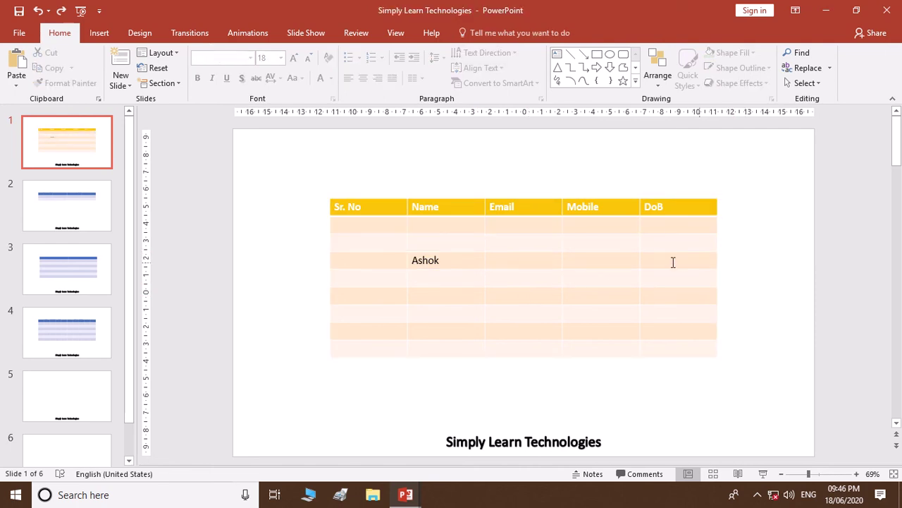
click(529, 200)
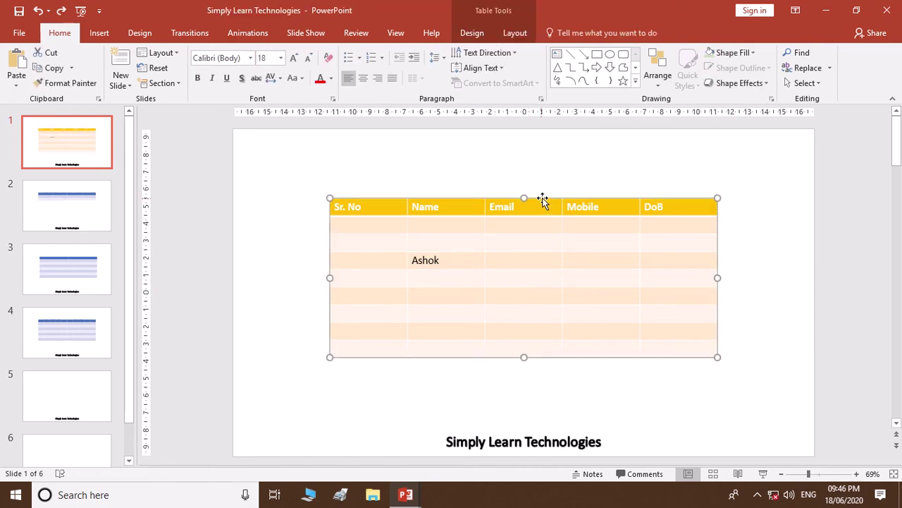
click(472, 32)
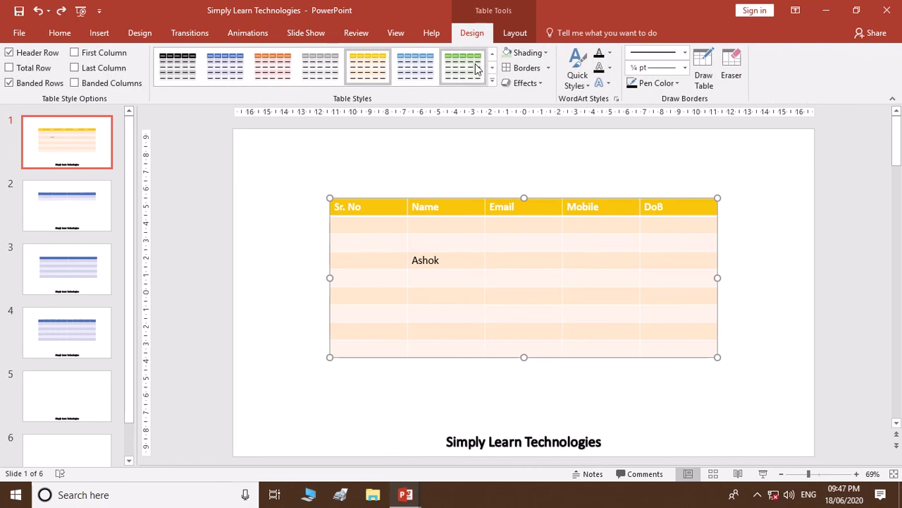
Apply the green Medium Style 2 - Accent 6 style, select the header row, and show Layout options
click(466, 68)
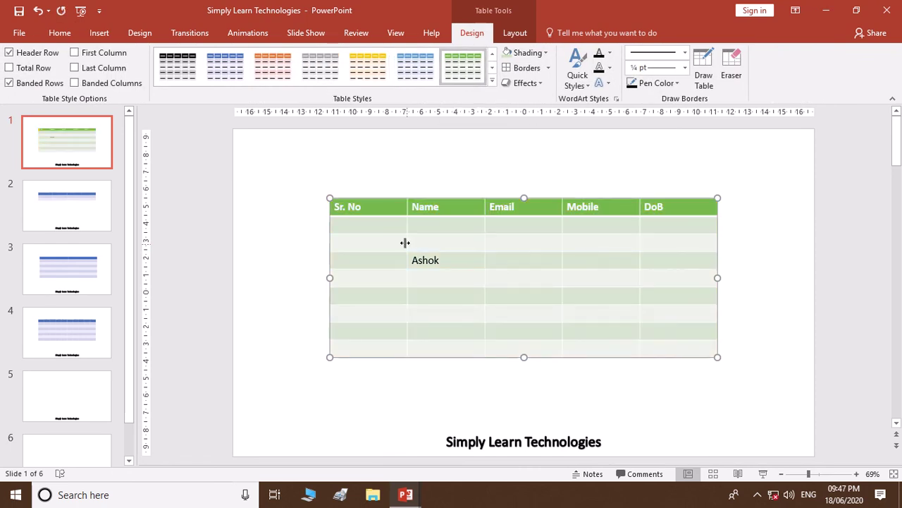
drag(373, 208, 673, 208)
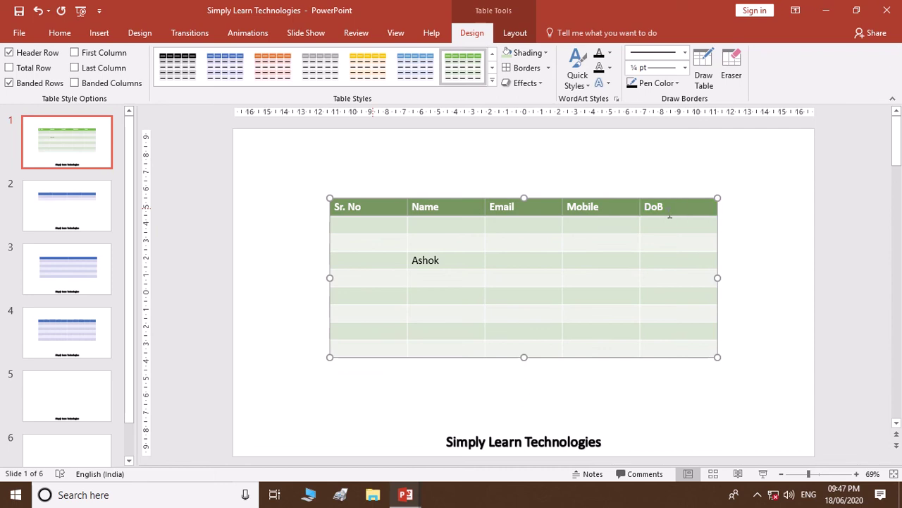
click(514, 33)
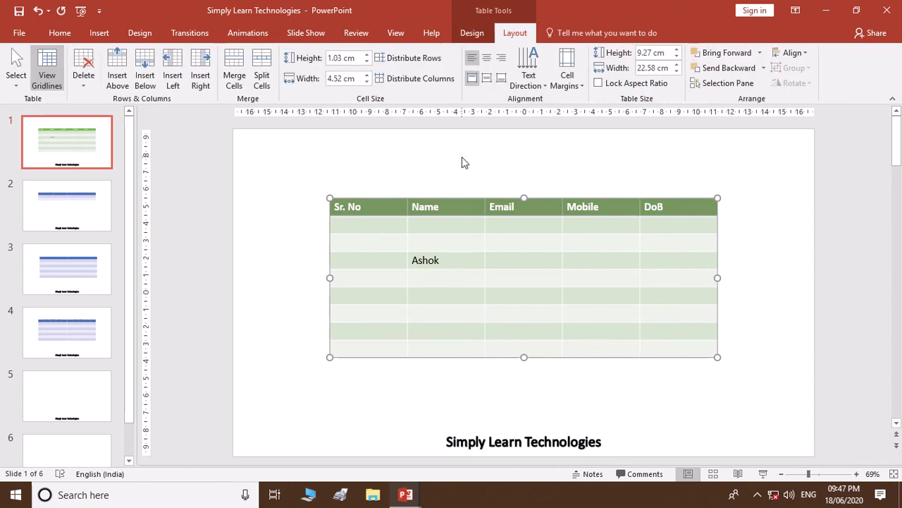
Centre the header labels horizontally and make the header row about 2.23 cm tall
click(487, 80)
click(515, 206)
drag(358, 206, 677, 206)
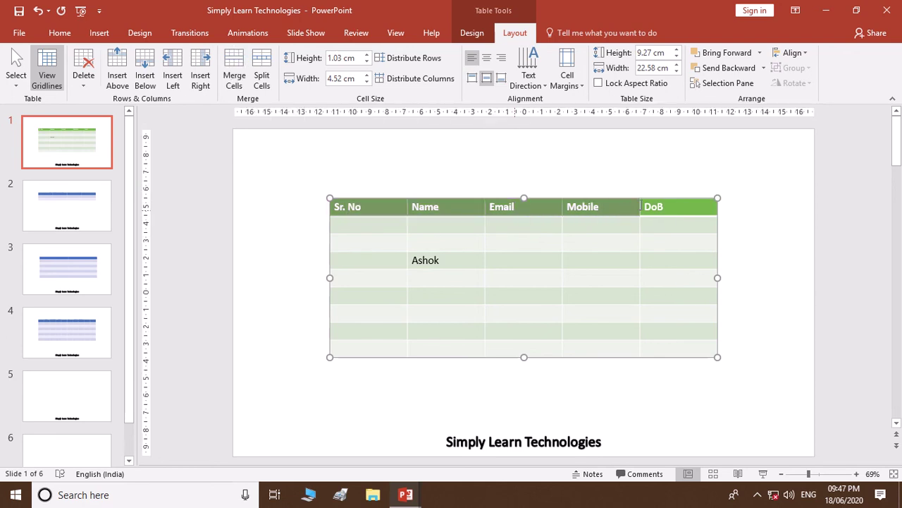
click(486, 57)
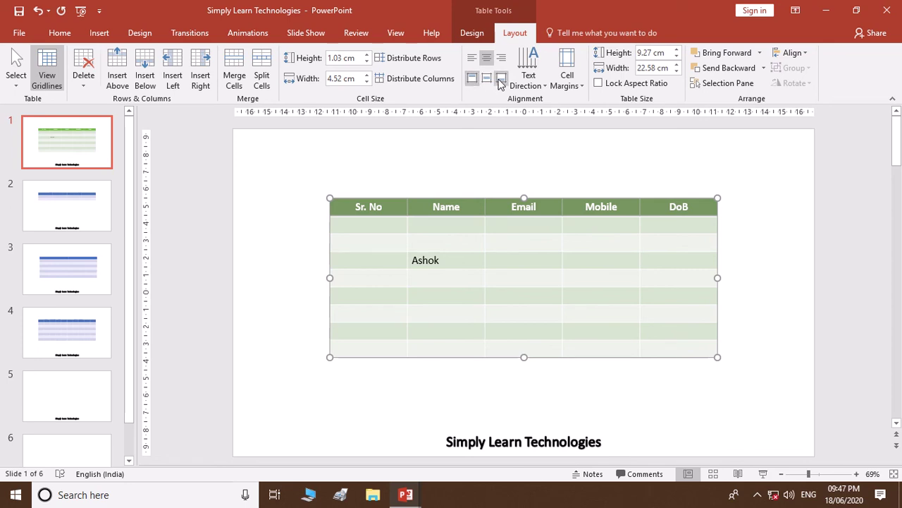
click(500, 78)
drag(501, 217, 502, 237)
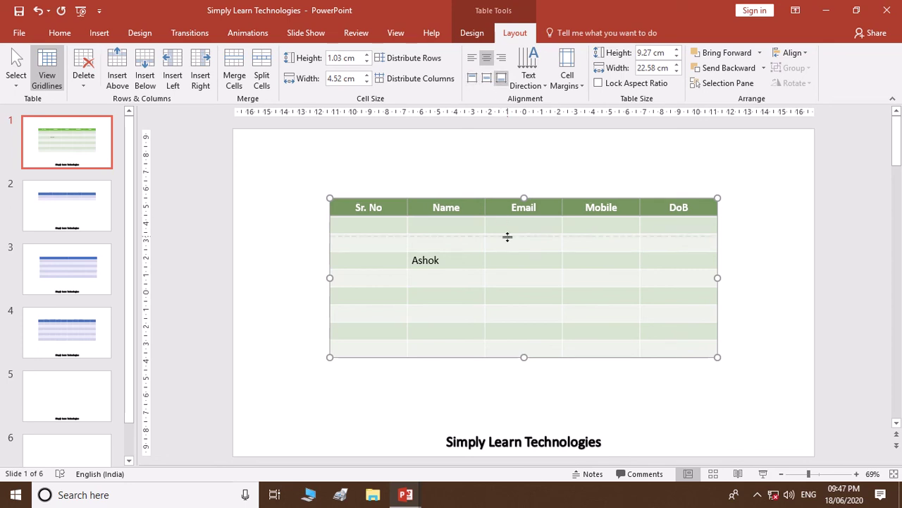
drag(374, 227, 658, 227)
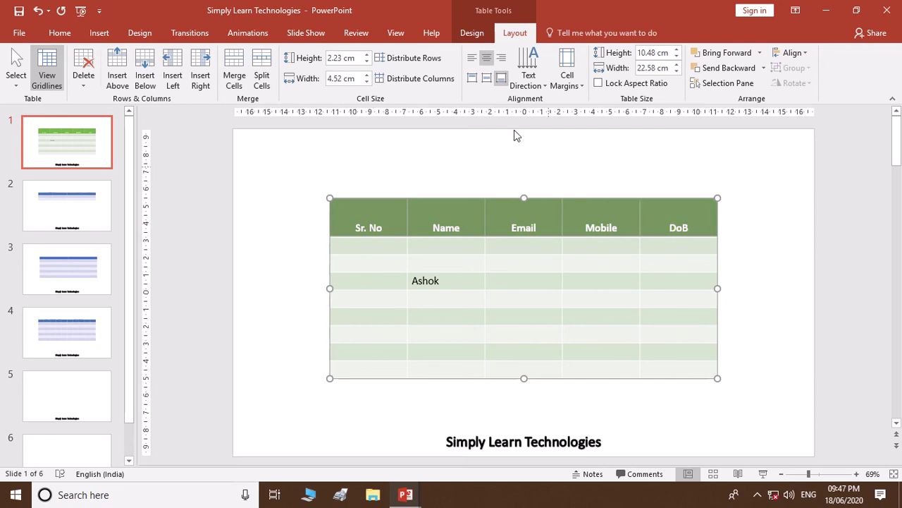
Compare the header alignment options, finishing with labels centred horizontally and vertically
click(487, 79)
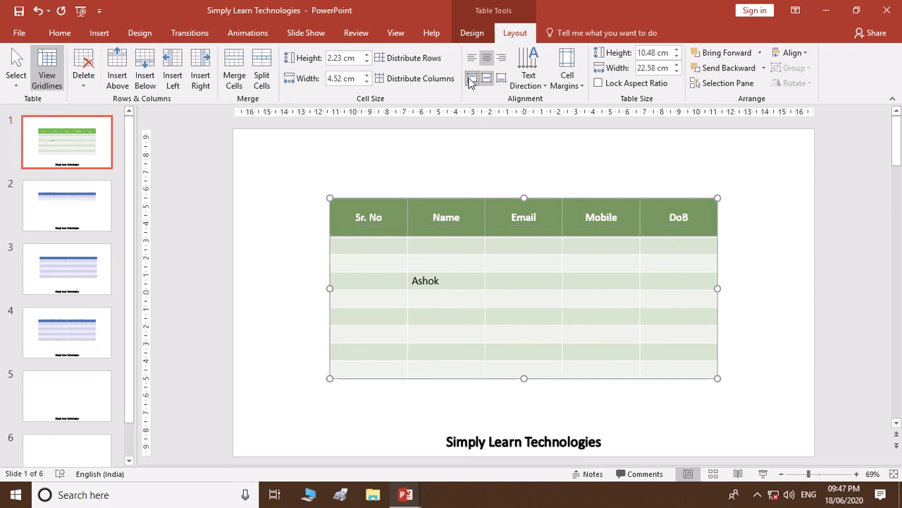
click(471, 79)
click(486, 79)
click(502, 78)
click(474, 61)
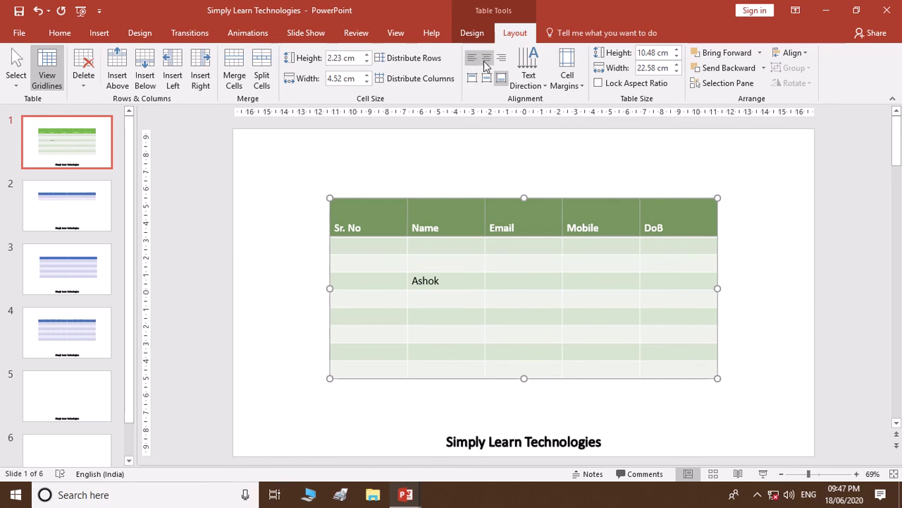
click(487, 60)
click(502, 58)
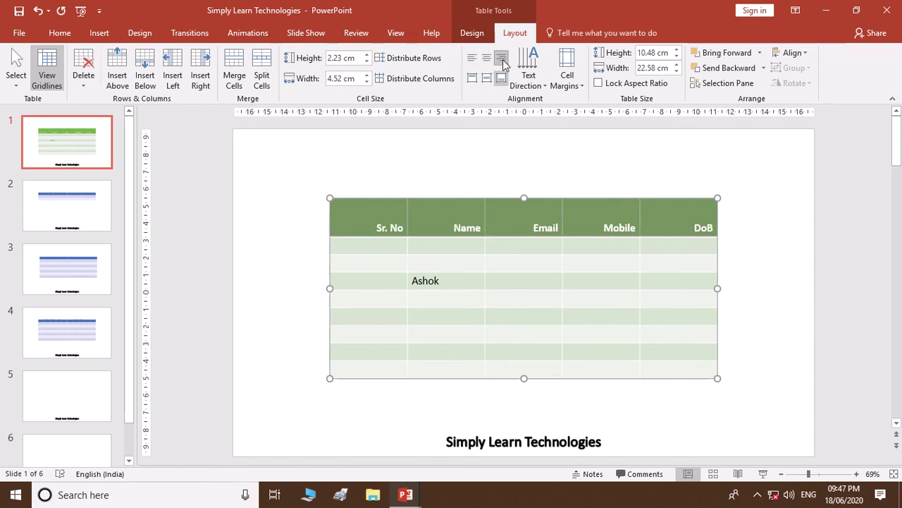
click(472, 79)
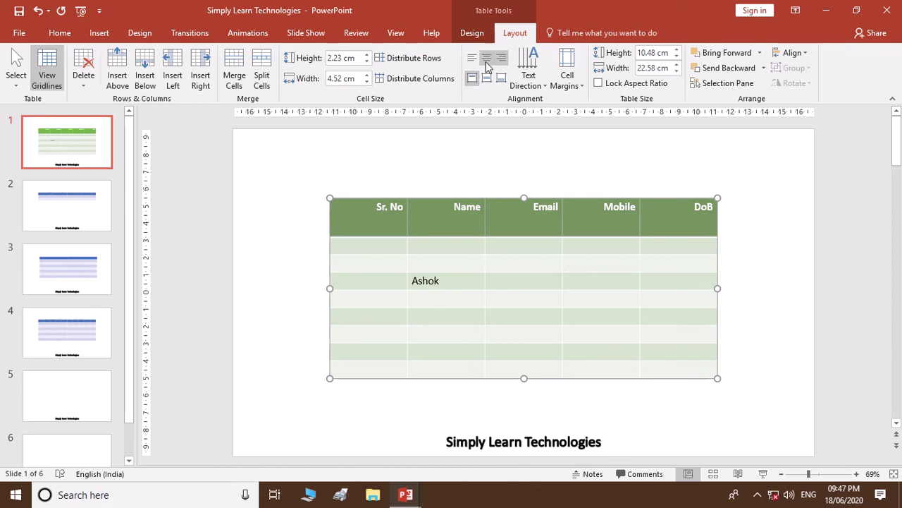
click(486, 62)
click(471, 61)
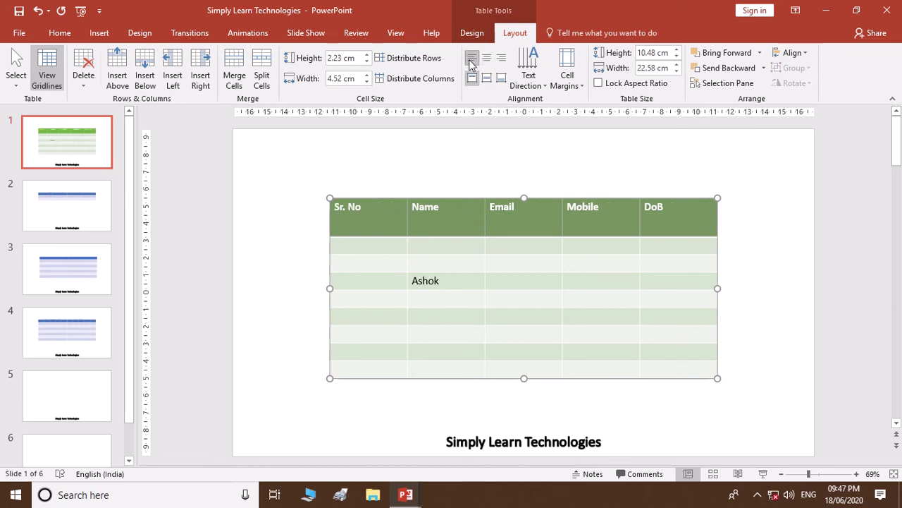
click(486, 78)
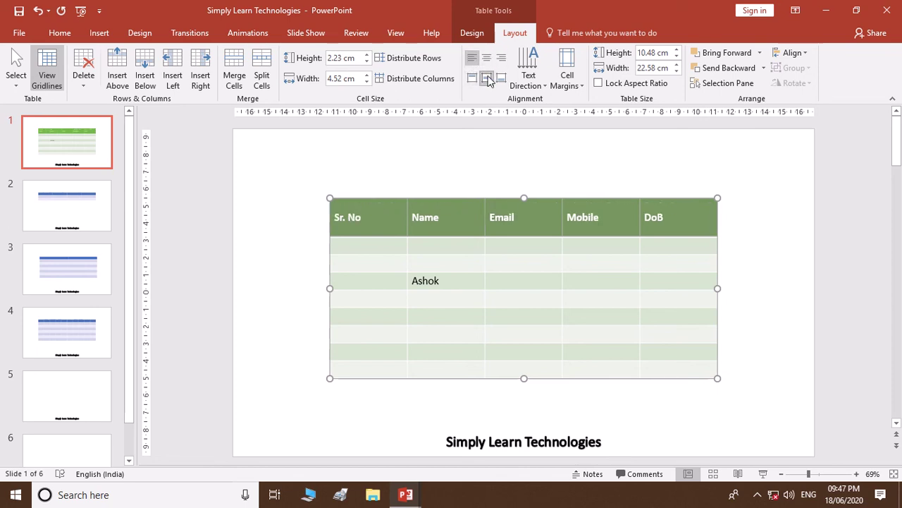
click(486, 58)
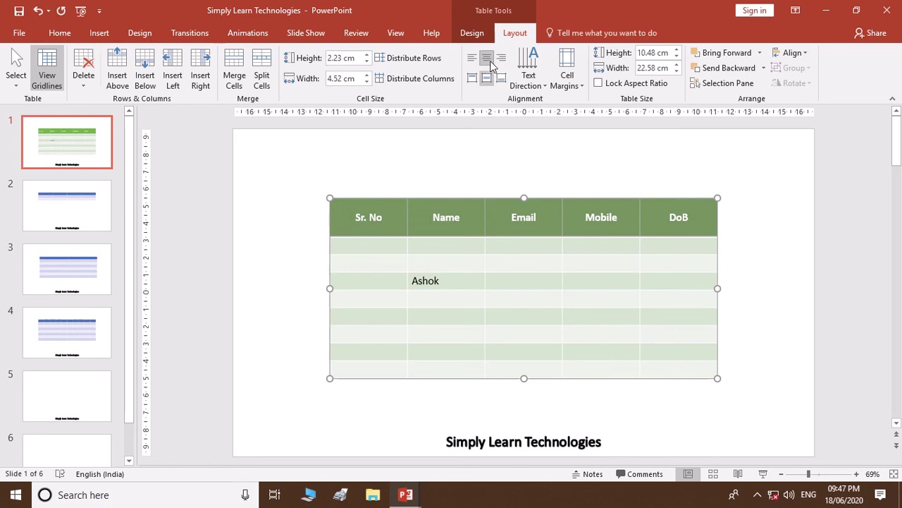
click(502, 59)
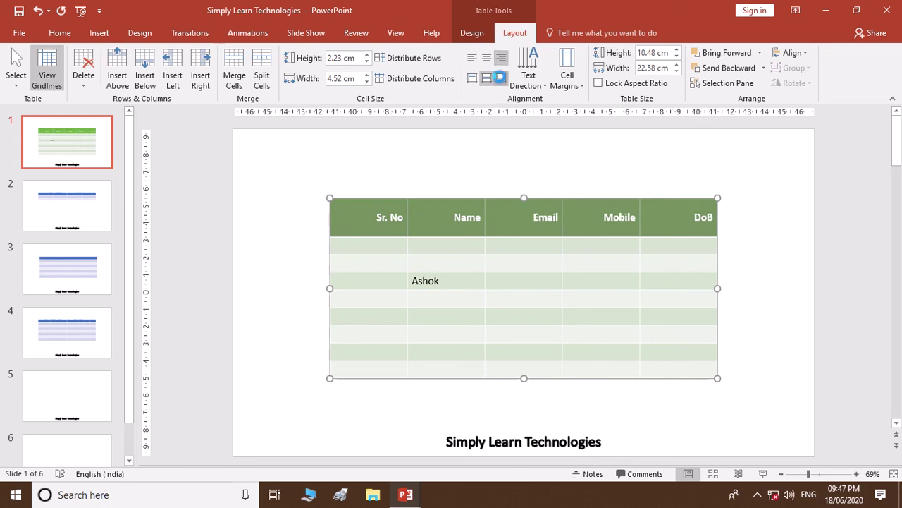
click(501, 78)
click(487, 60)
click(471, 61)
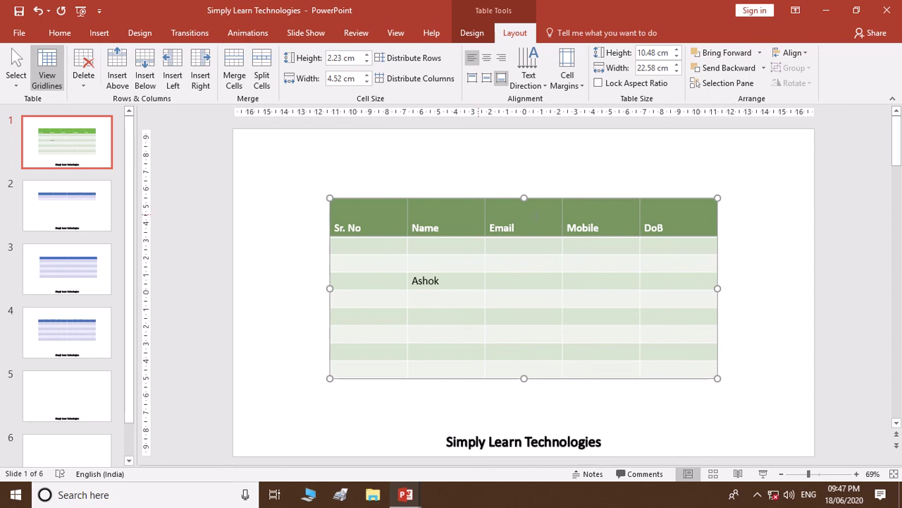
click(487, 57)
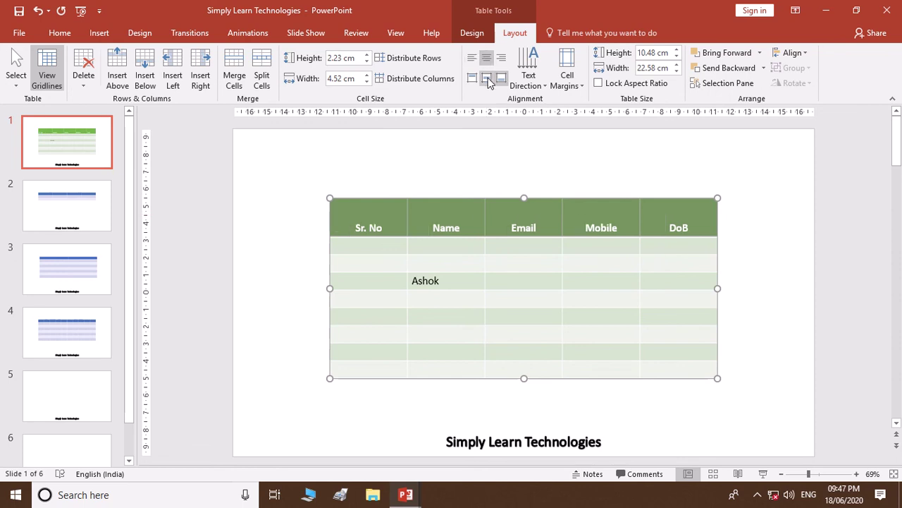
click(487, 78)
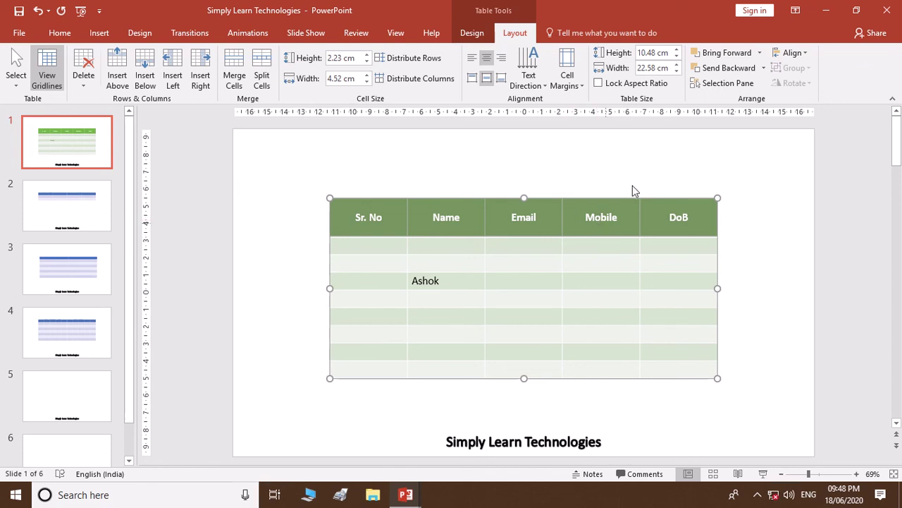
Raise the table size to 11.8 cm height and about 23.4 cm width
click(676, 49)
click(676, 49)
click(676, 49)
click(676, 49)
click(676, 49)
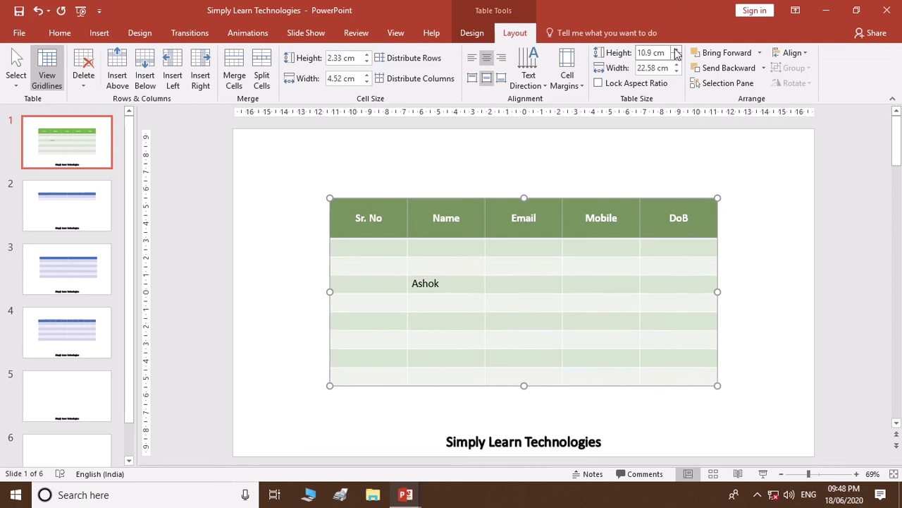
click(677, 50)
click(676, 49)
click(676, 49)
click(676, 50)
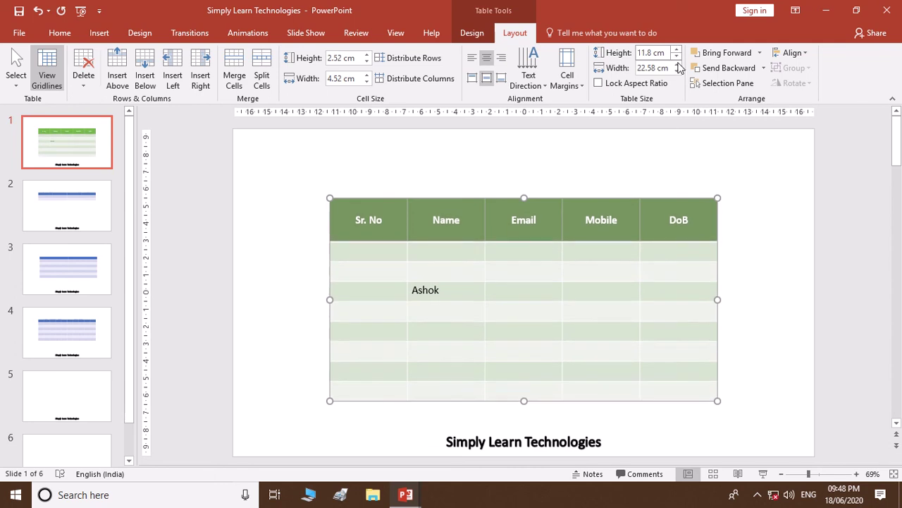
click(678, 64)
click(679, 64)
click(679, 65)
click(678, 64)
click(678, 64)
click(678, 65)
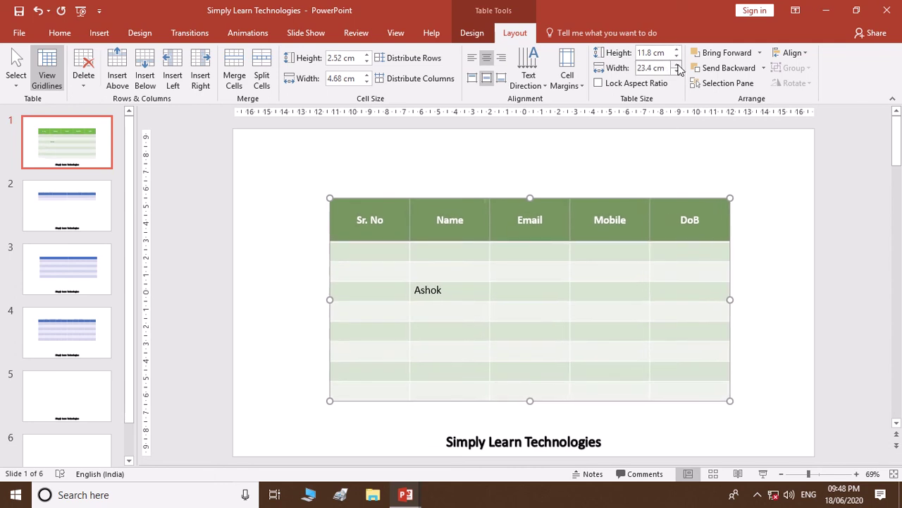
click(678, 64)
click(678, 64)
click(678, 65)
click(678, 64)
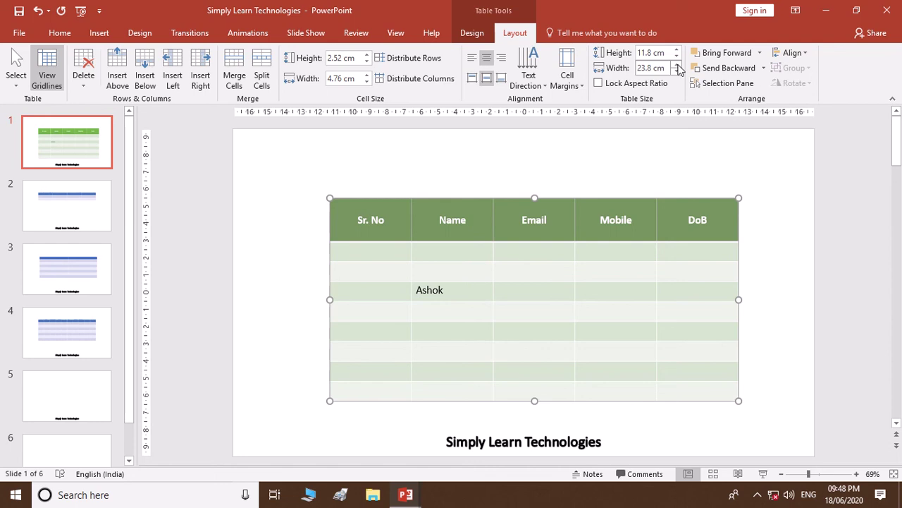
Review the custom cell margin settings and close them without changes
click(579, 88)
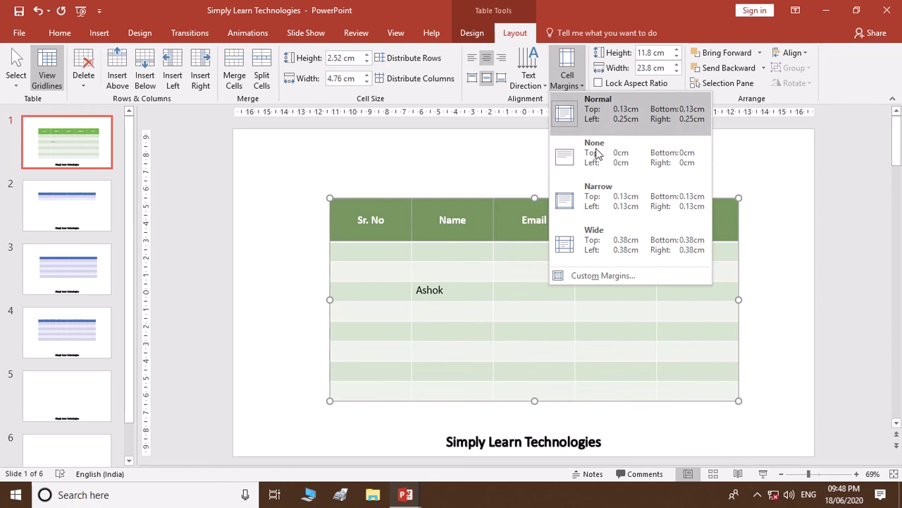
click(615, 275)
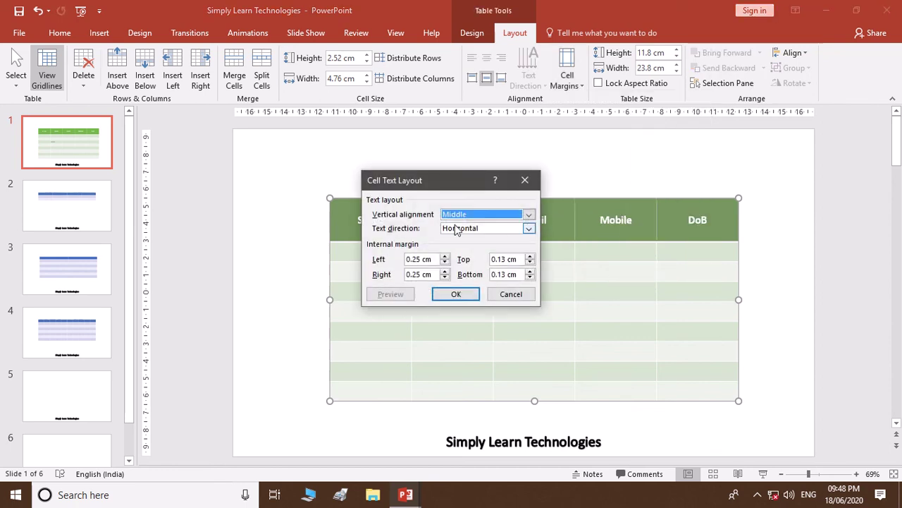
click(525, 181)
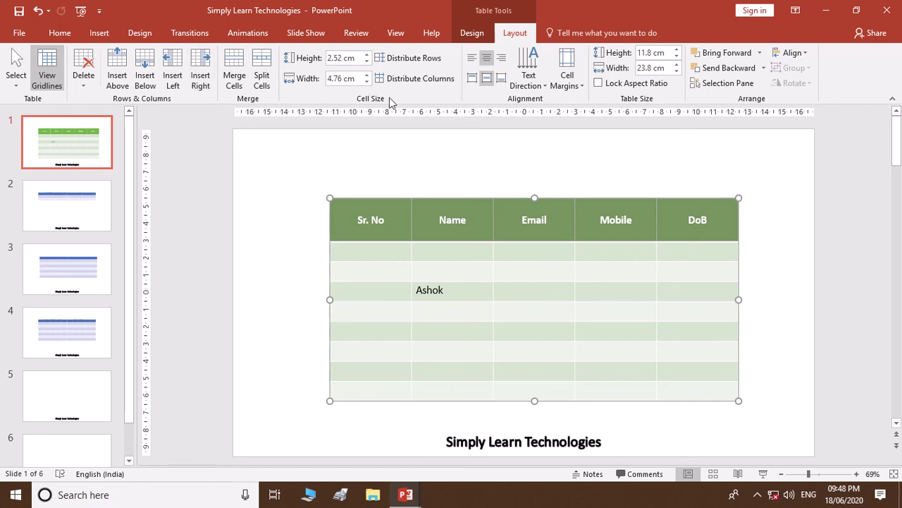
click(471, 32)
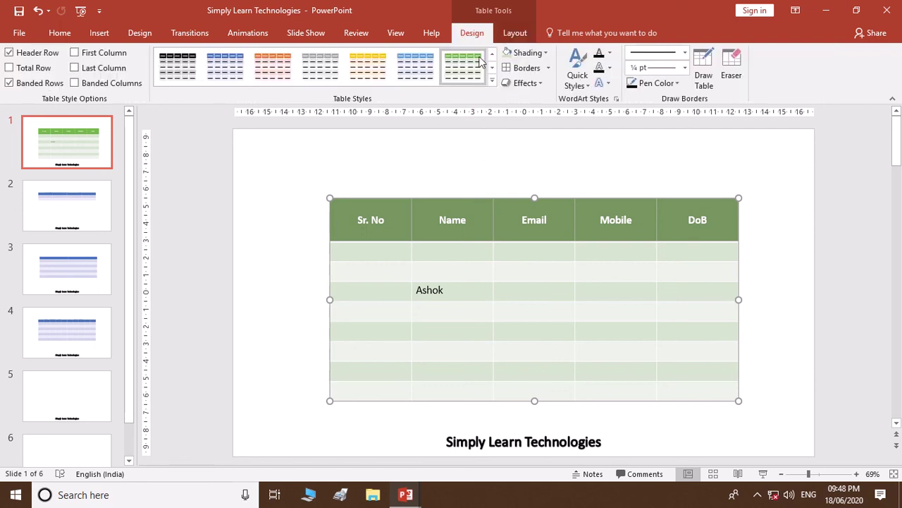
Apply a Cell Bevel preset to the table cells
click(525, 82)
mouse_move(550, 113)
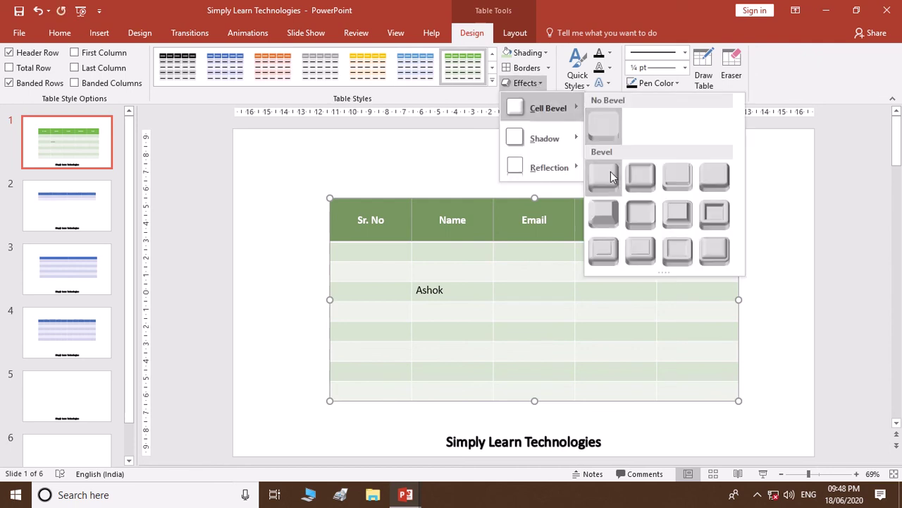
click(395, 175)
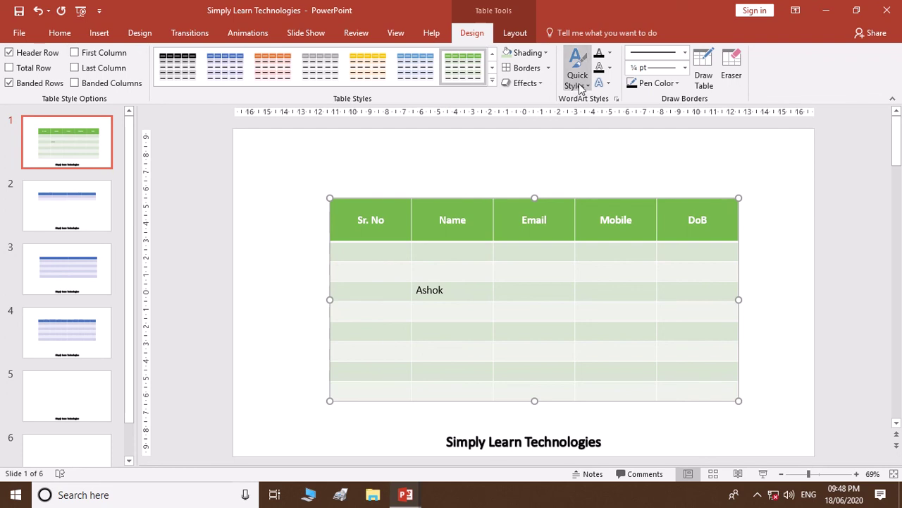
click(538, 84)
mouse_move(564, 113)
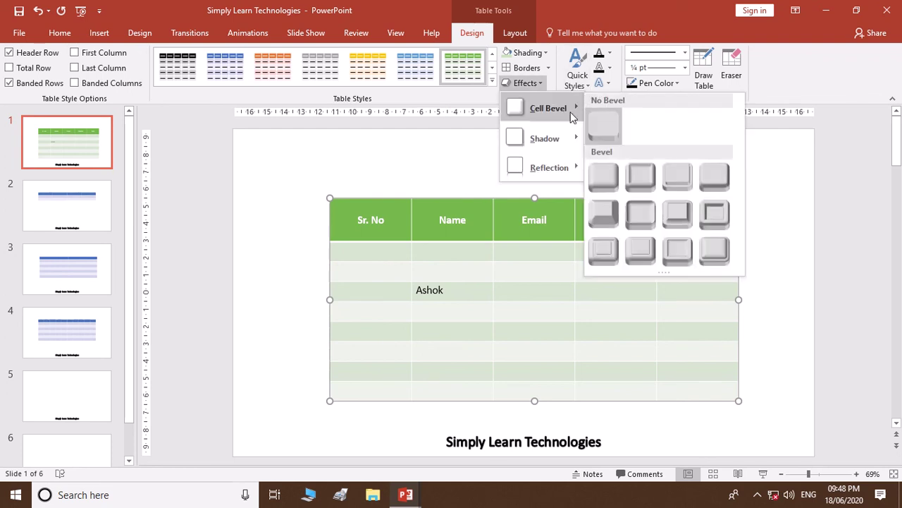
click(606, 186)
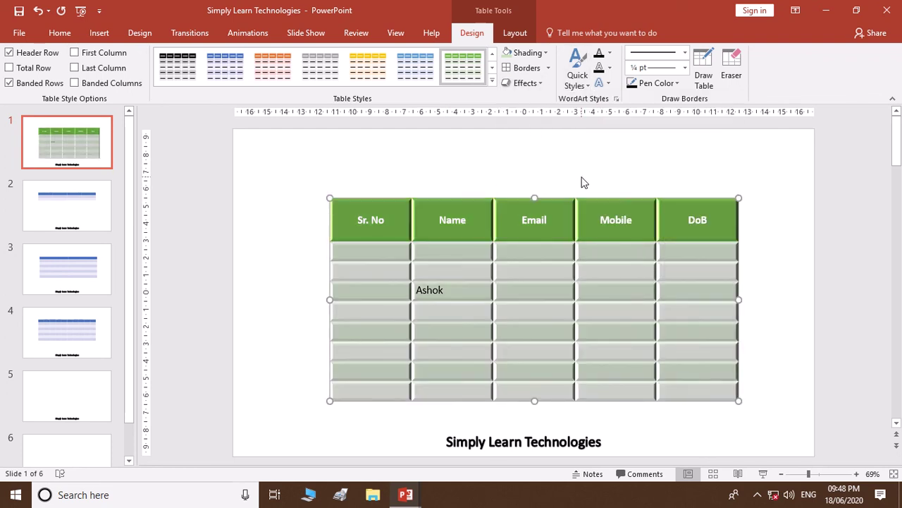
Add an Inner Shadow effect to the table
click(539, 84)
mouse_move(560, 138)
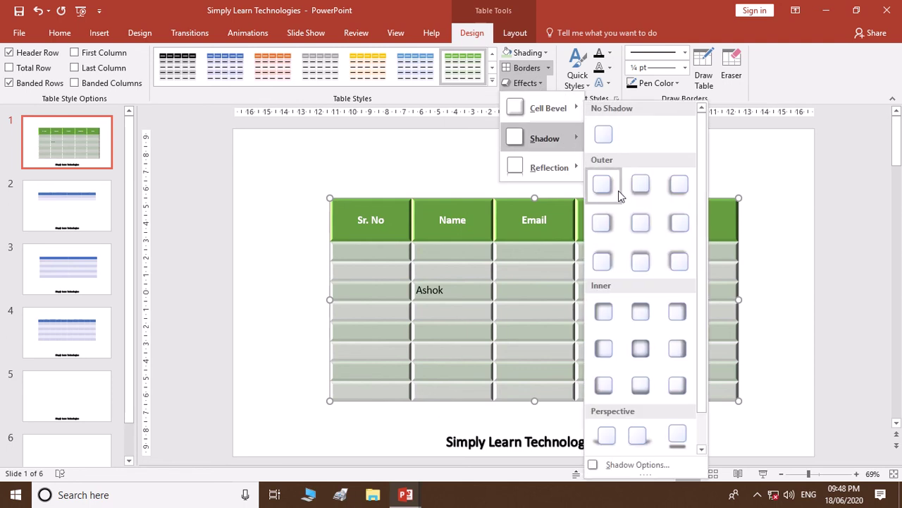
click(648, 311)
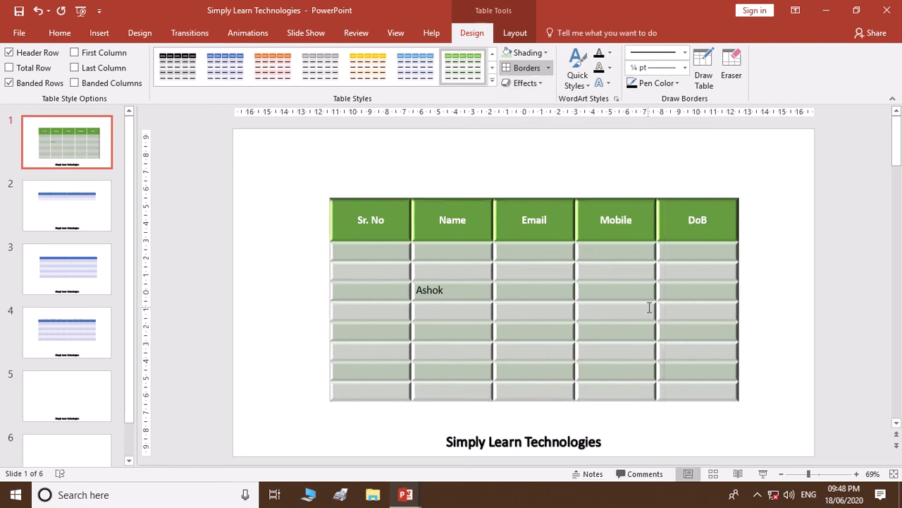
Add the first Reflection variation beneath the table
click(525, 83)
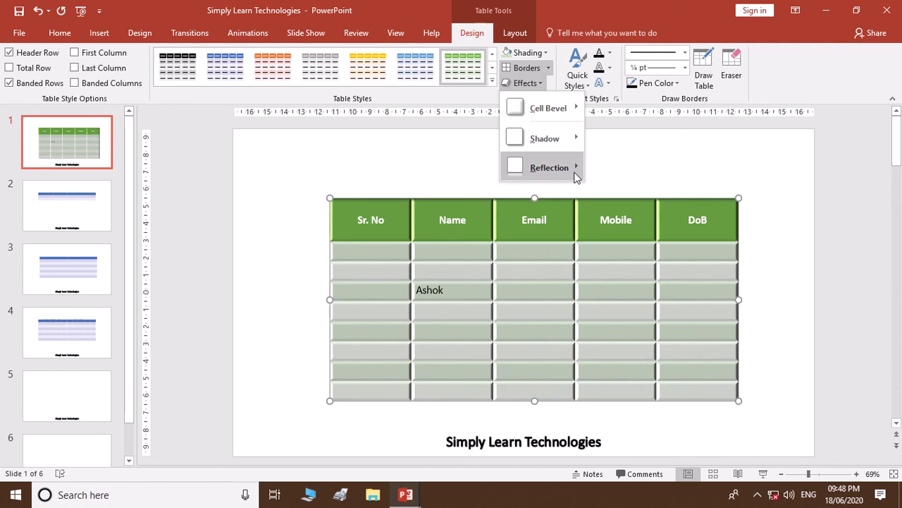
mouse_move(575, 175)
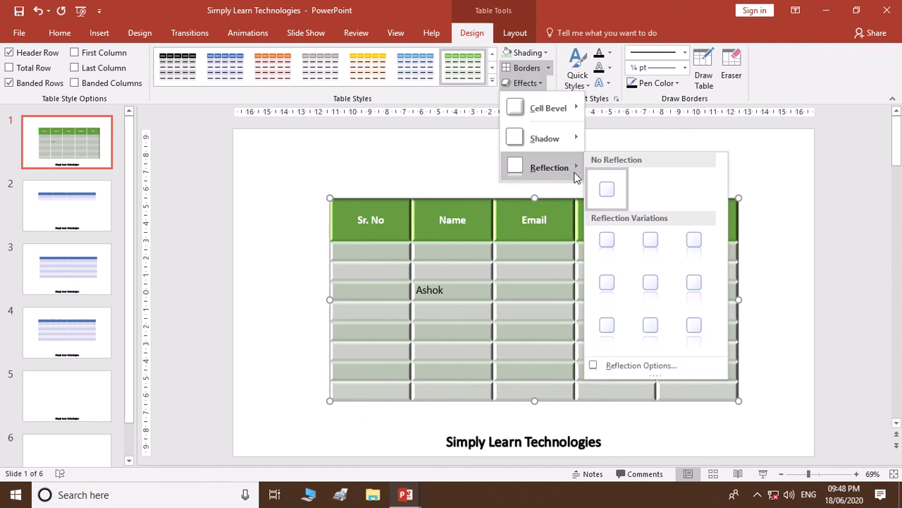
click(609, 244)
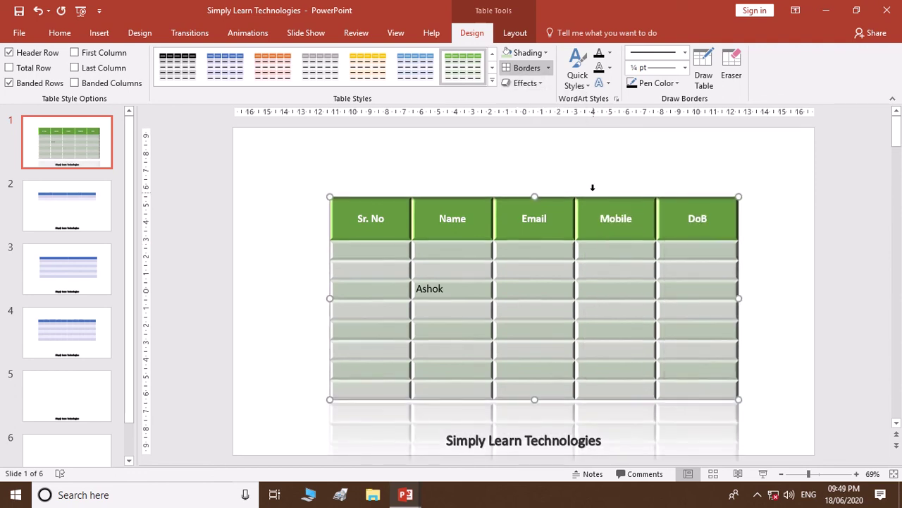
Undo the reflection and drag the table higher on the slide
key(ctrl+z)
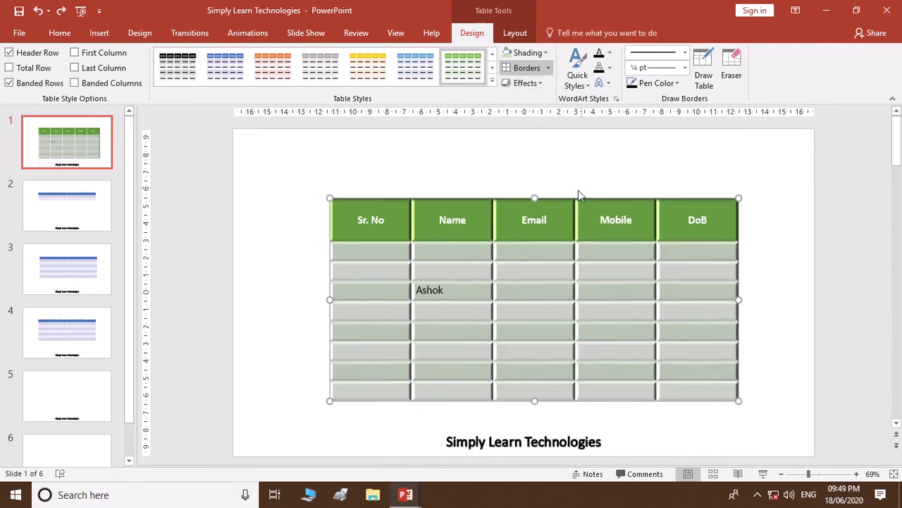
drag(572, 191, 576, 161)
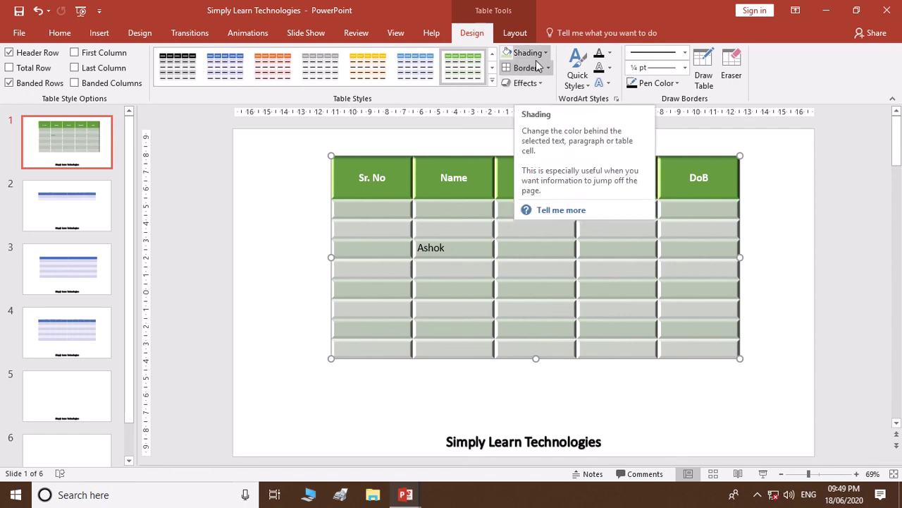
click(515, 33)
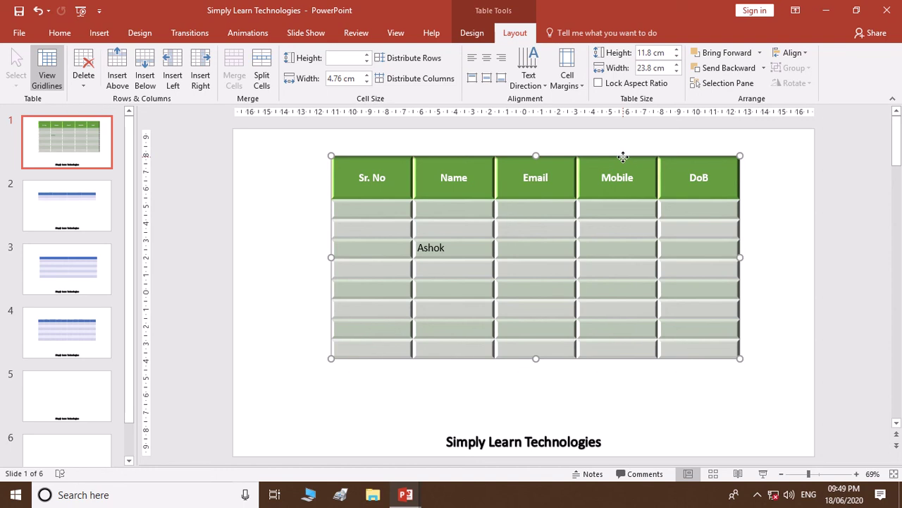
Raise the table height to 12.7 cm and width to 24.7 cm, giving 4.9 cm columns
click(677, 49)
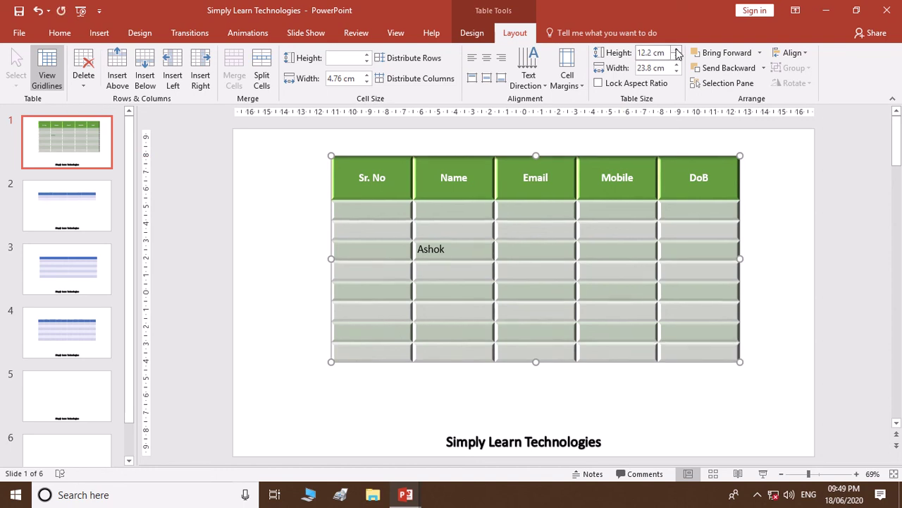
click(676, 49)
click(677, 49)
click(677, 50)
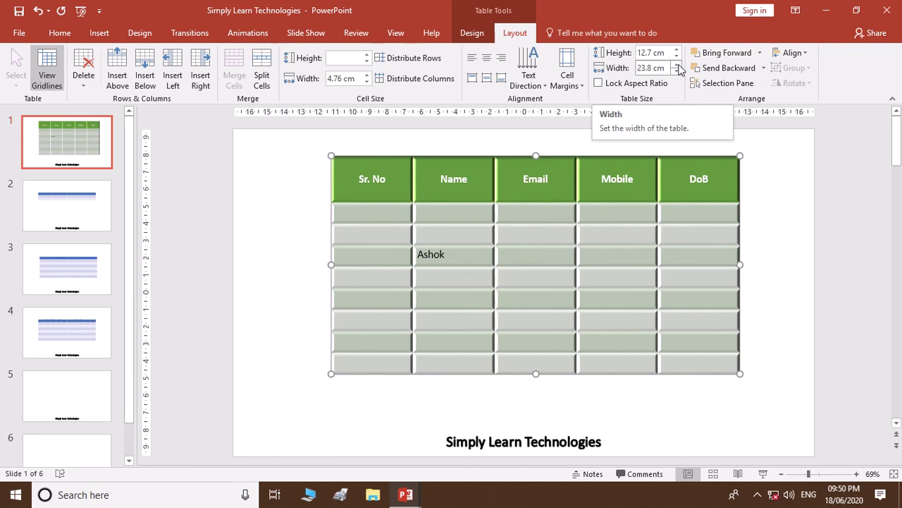
click(677, 64)
click(678, 64)
click(677, 64)
click(678, 64)
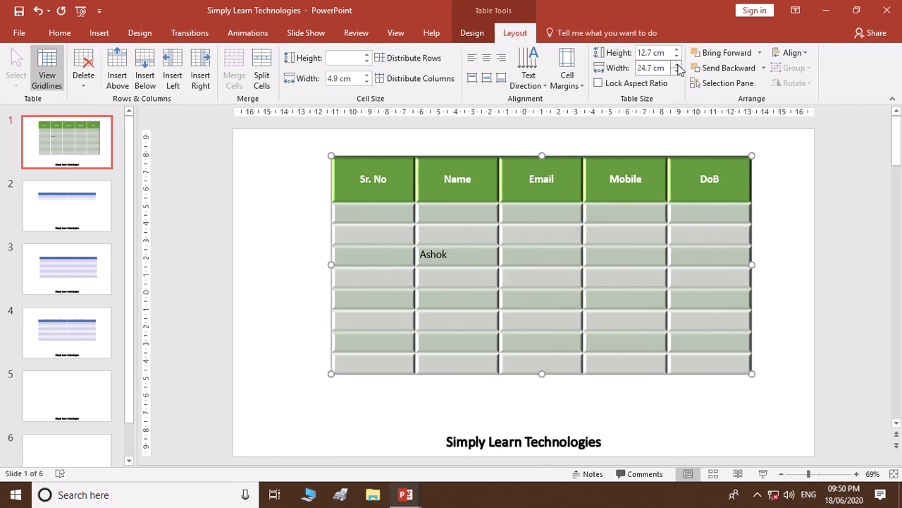